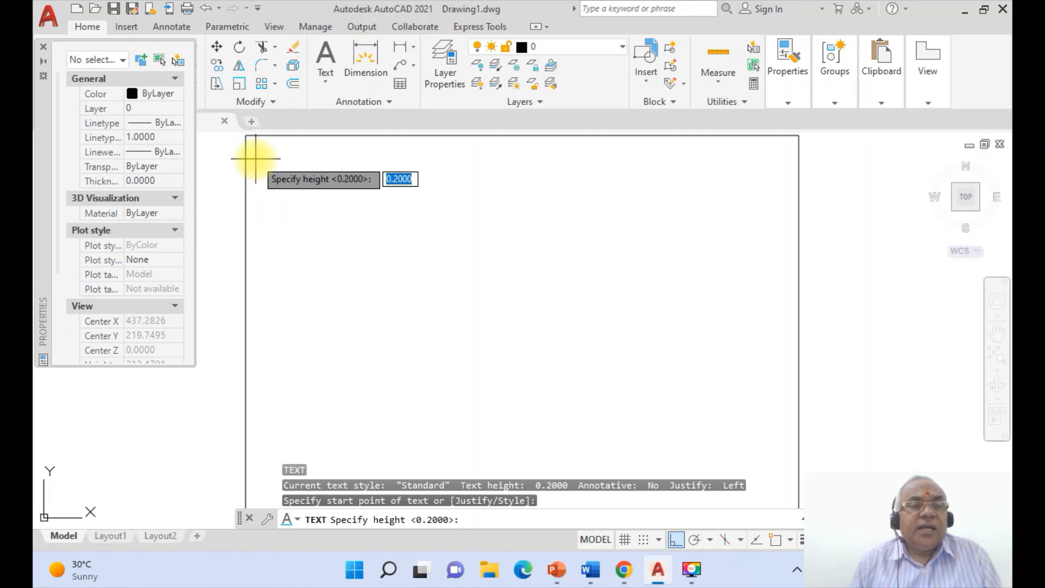
# Set the text height to 4 with a rotation angle of 0 and begin the problem text with "4)"
pyautogui.write('4')
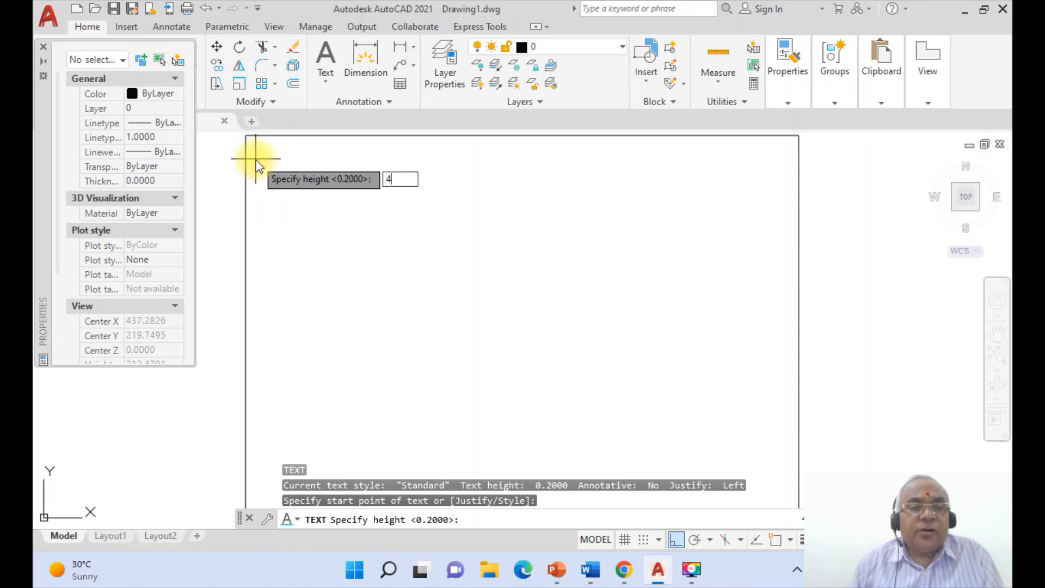
pyautogui.press('Return')
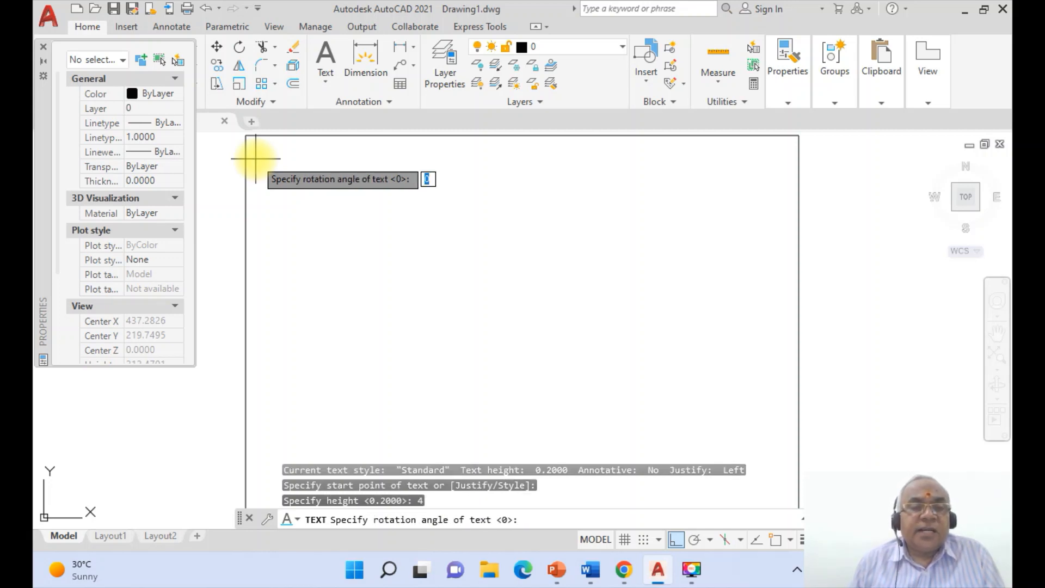
pyautogui.press('Return')
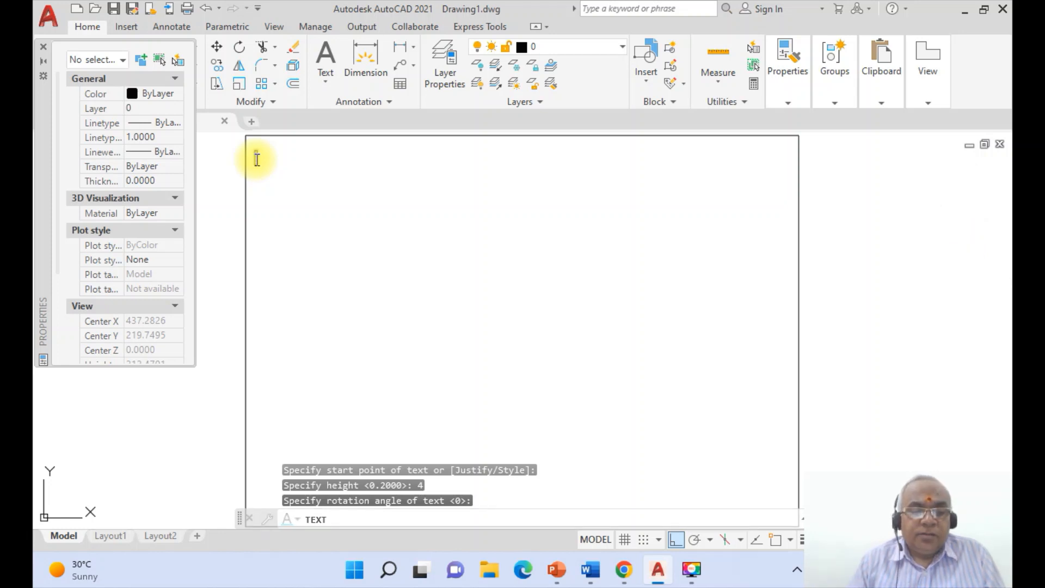
pyautogui.write('4)')
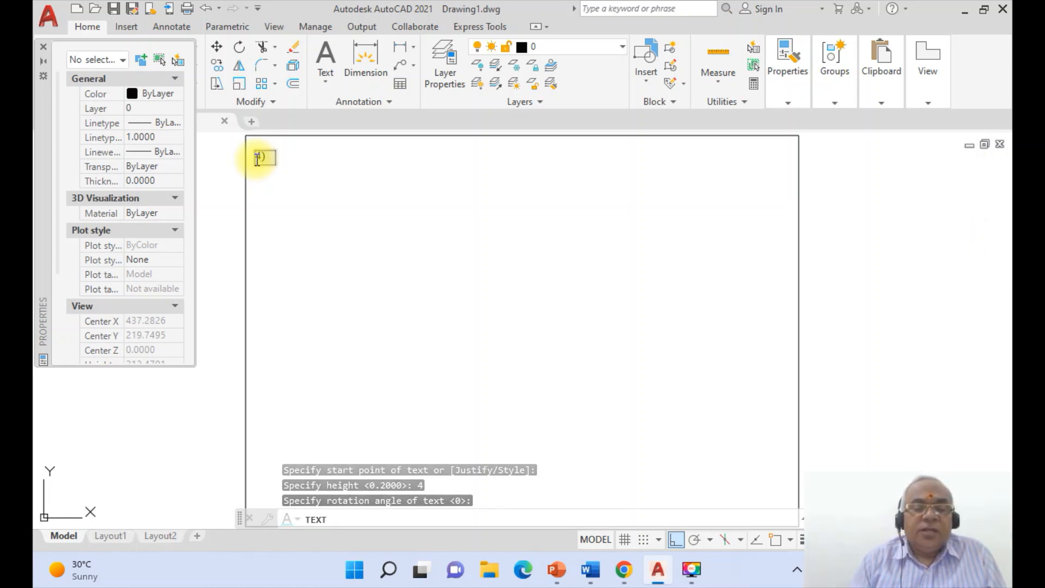
# Consult problem 4 in the Word document and continue the AutoCAD text with "Draw all the three views of a point P"
pyautogui.click(590, 570)
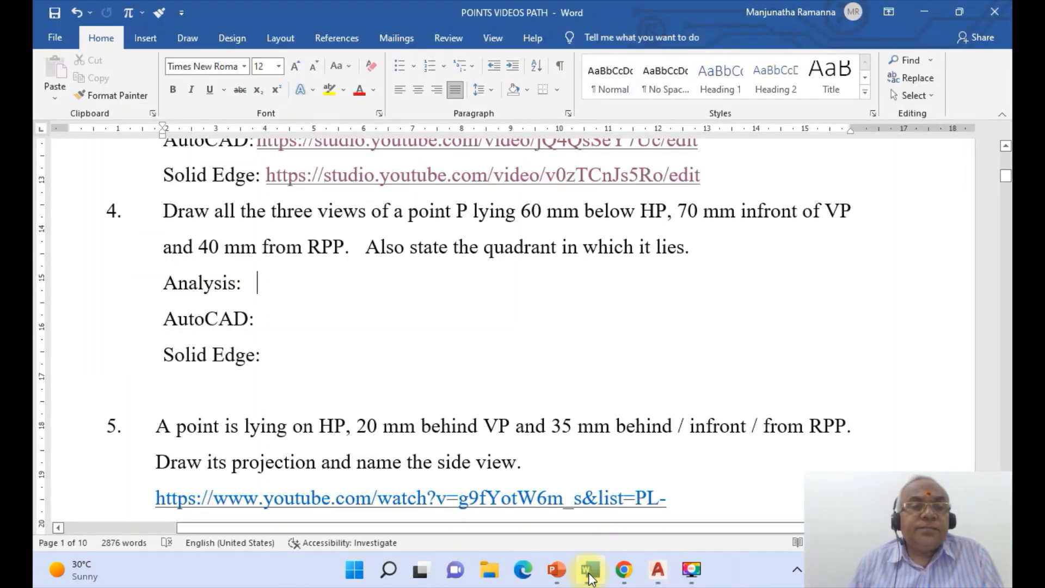
pyautogui.click(658, 570)
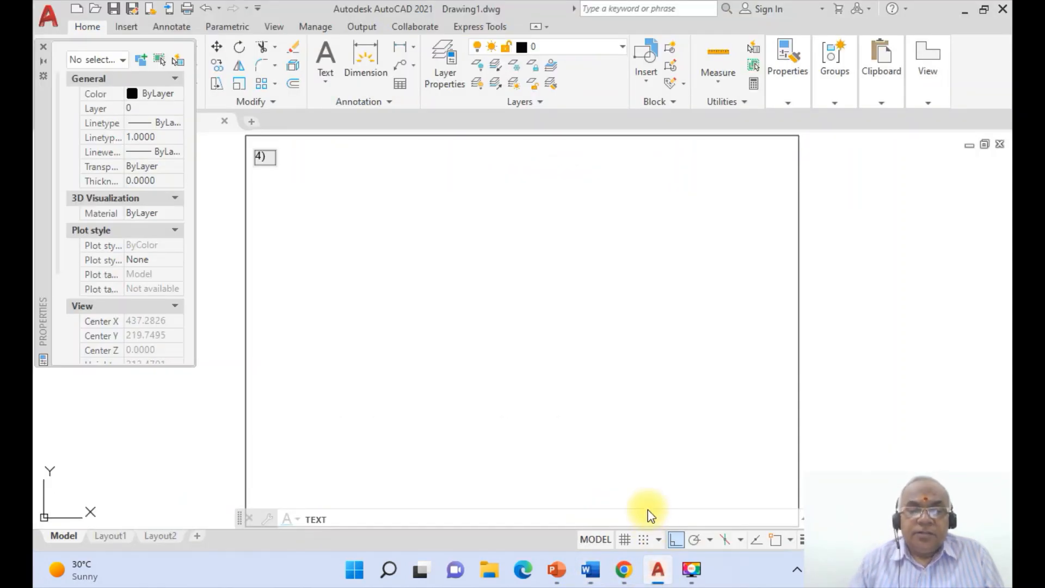
pyautogui.write('Draw all t')
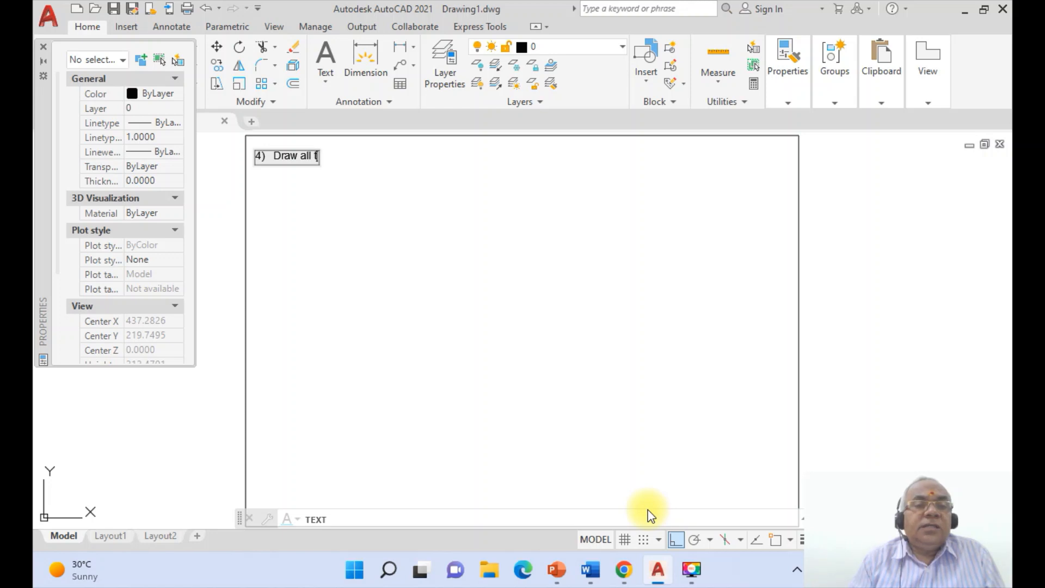
pyautogui.write('he three vi')
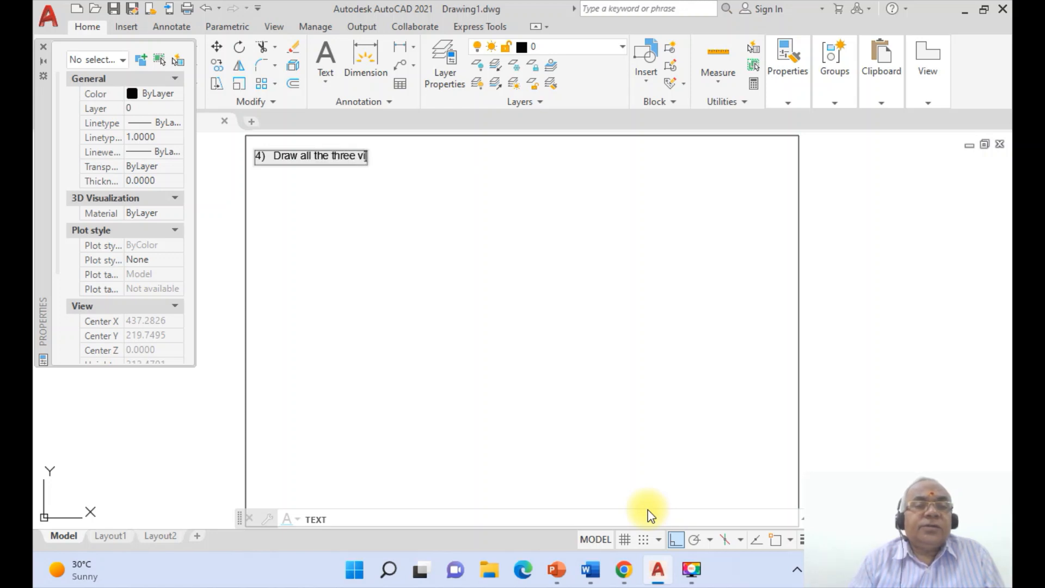
pyautogui.write('ews of')
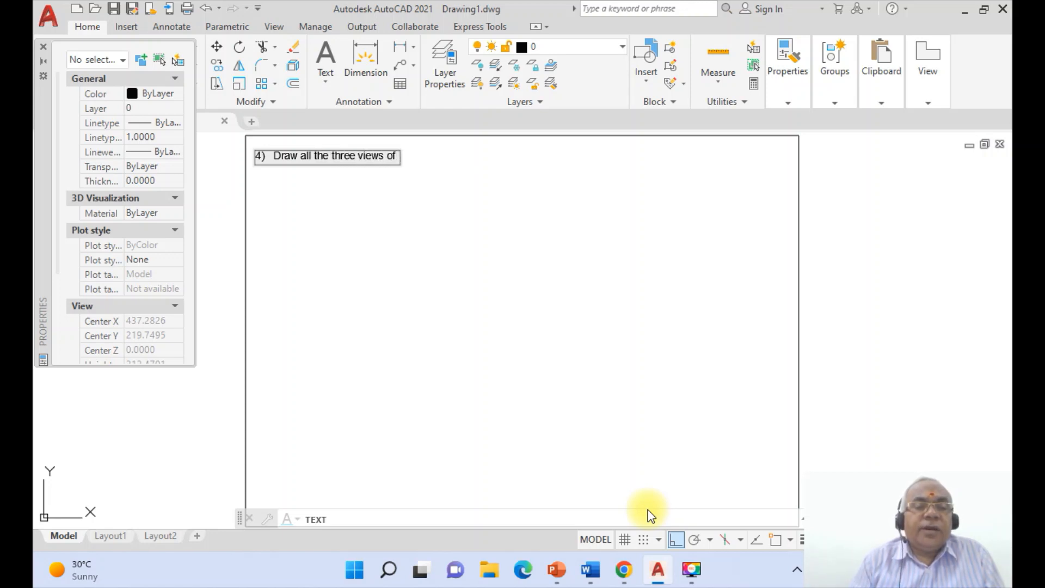
pyautogui.click(598, 578)
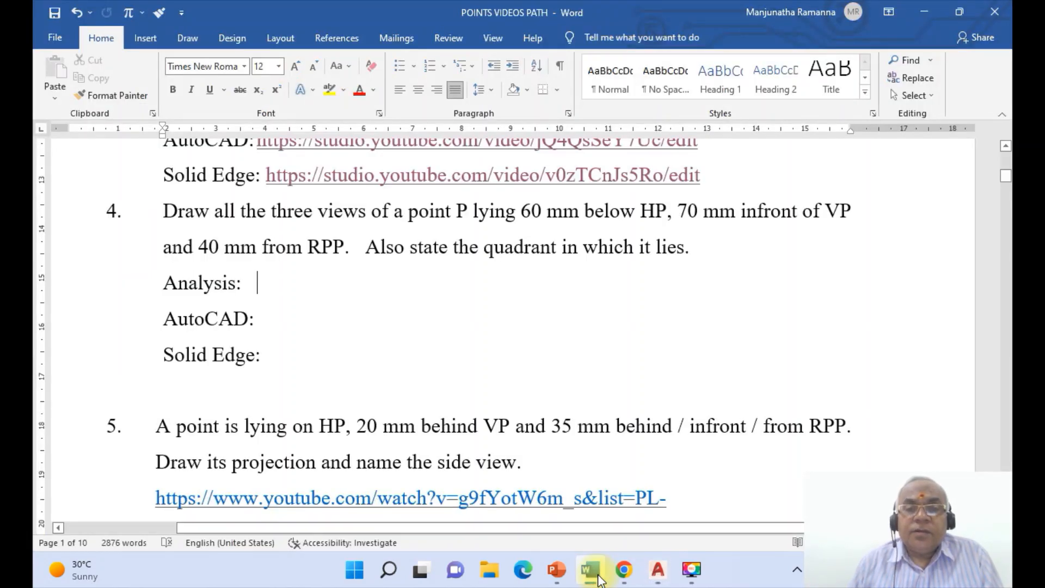
pyautogui.click(659, 575)
pyautogui.write('a p')
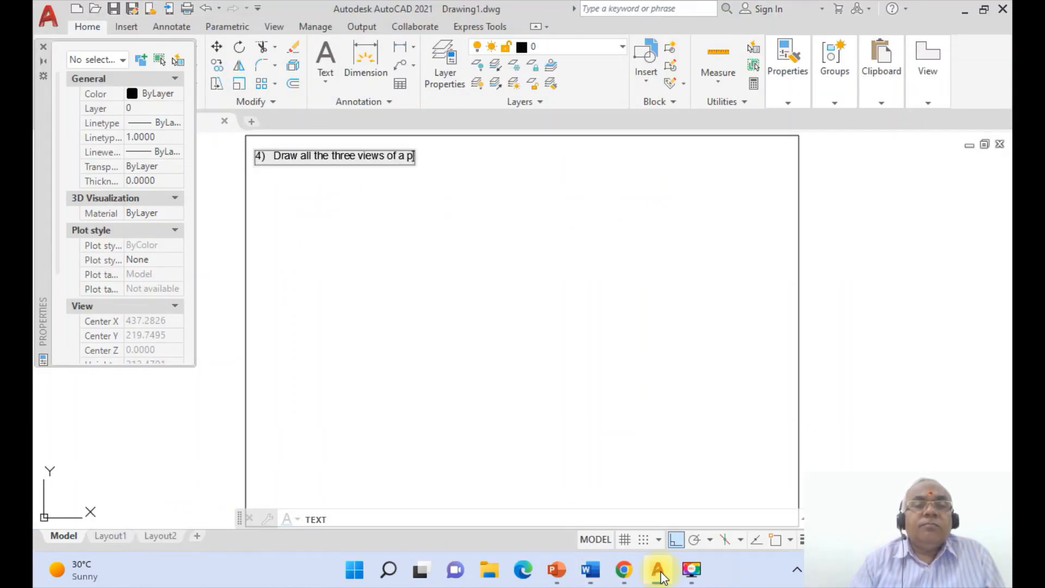
pyautogui.write('oint P')
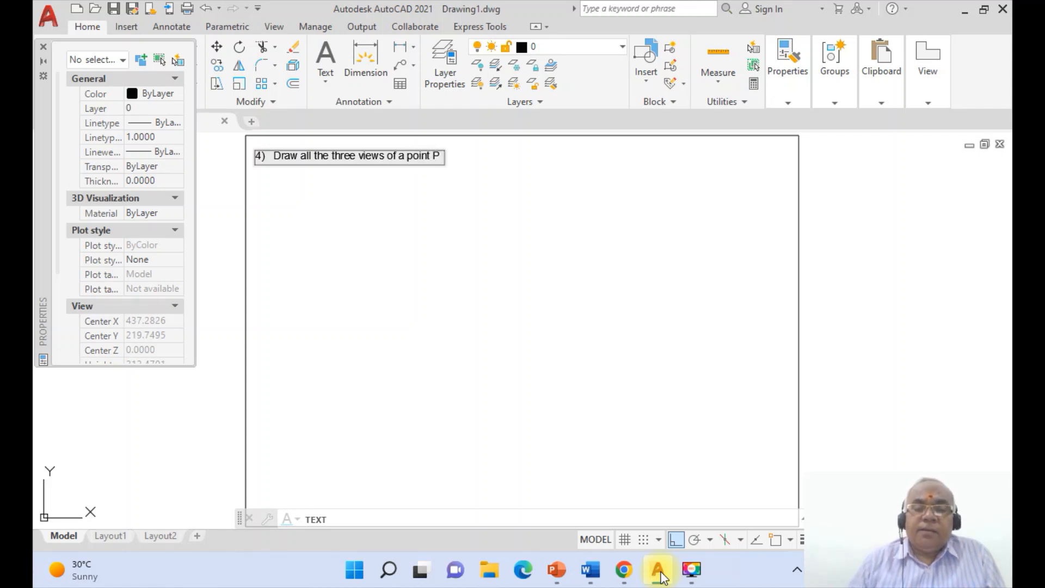
# Recheck problem 4 in Word and continue the AutoCAD text with "lying 60 mm below HP, 70 mm infront of VP"
pyautogui.click(600, 580)
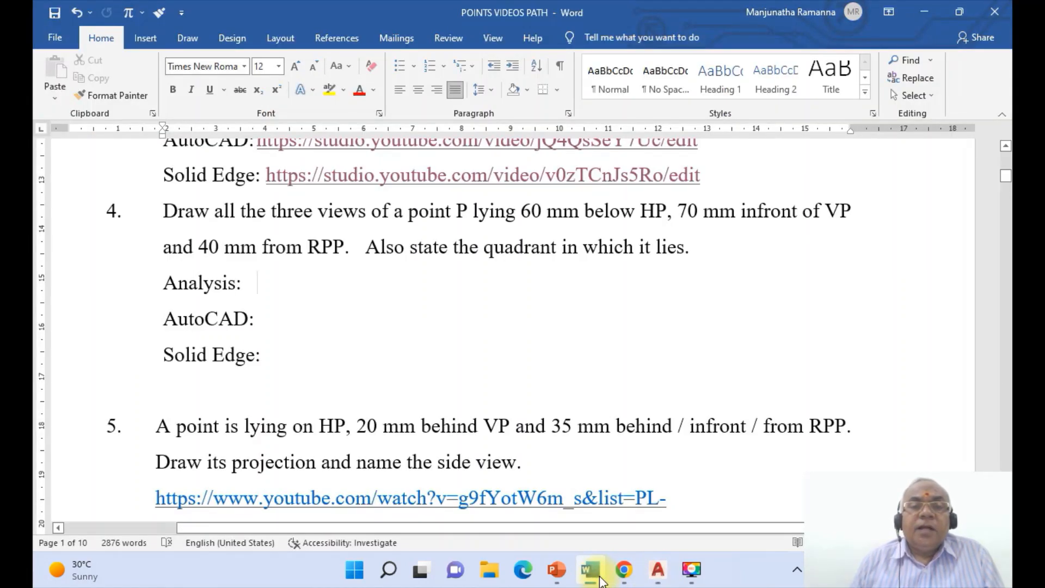
pyautogui.click(661, 578)
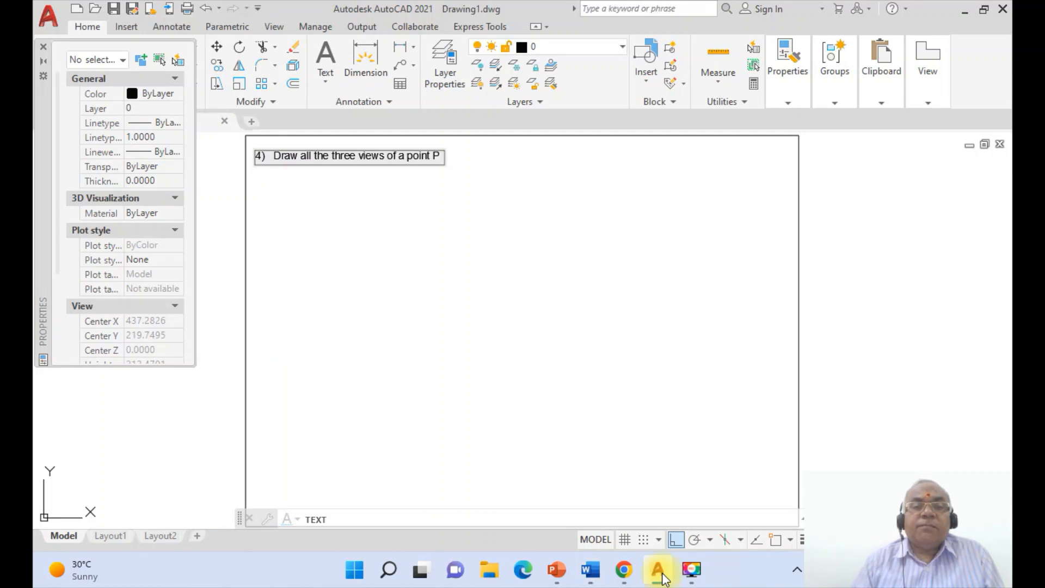
pyautogui.write('lying')
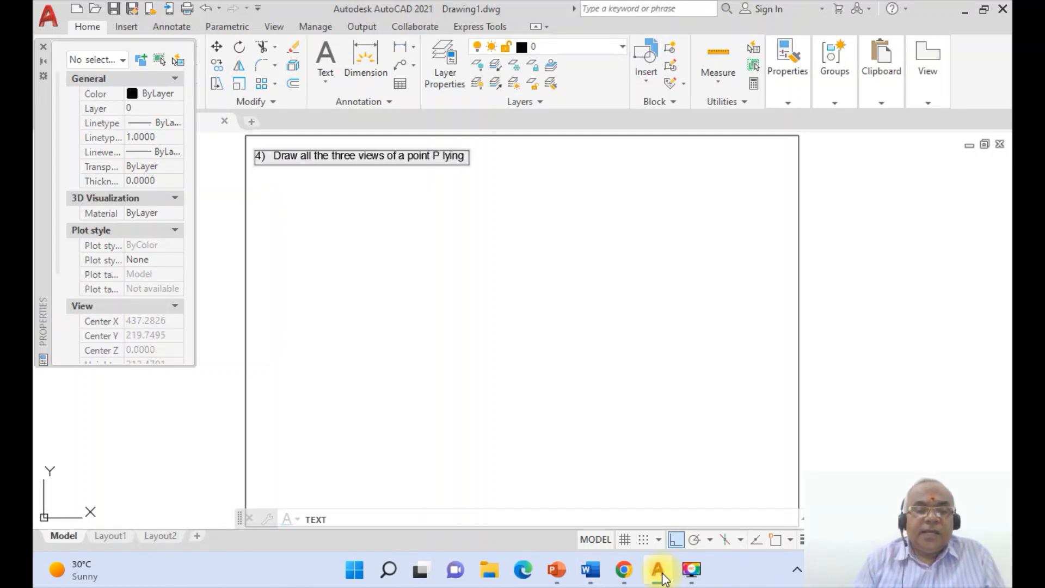
pyautogui.write(' 60 mm below HP,')
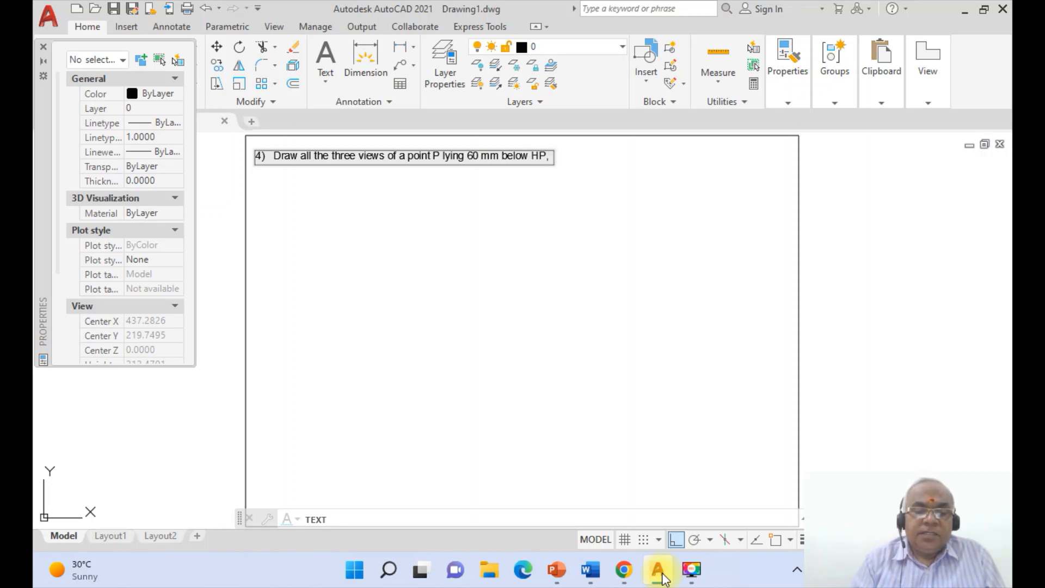
pyautogui.write(' 70 mm')
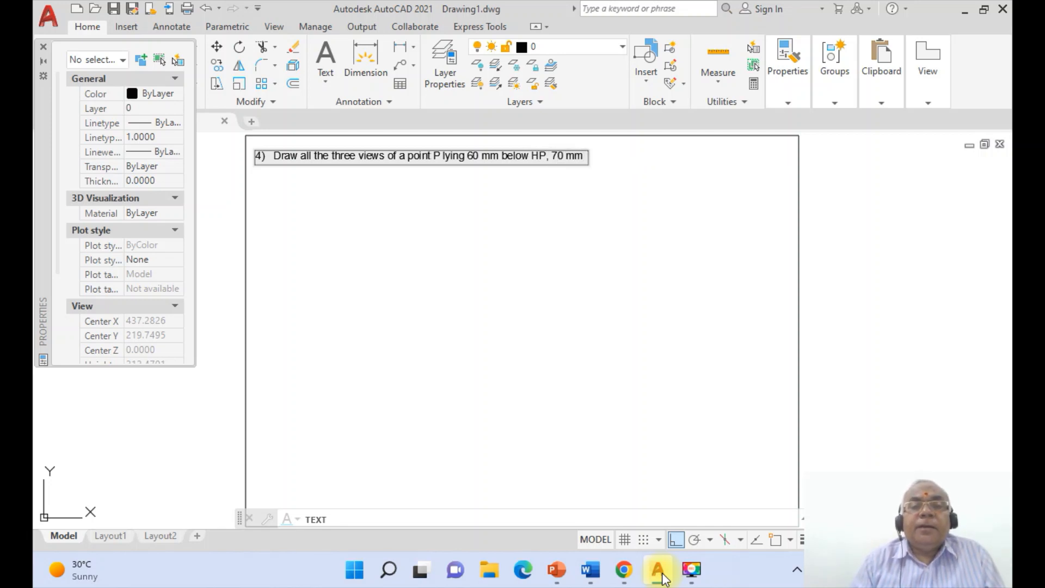
pyautogui.write(' infront of VP')
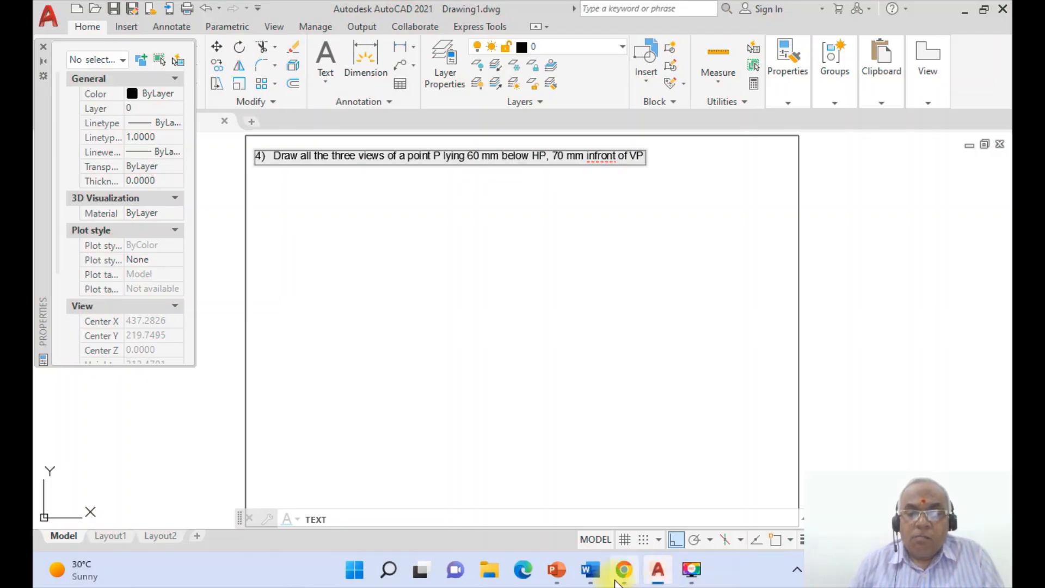
# Recheck the Word problem, complete the first AutoCAD text line with "and 40 mm from RPP." and start a second line with "Draw its projections"
pyautogui.click(598, 578)
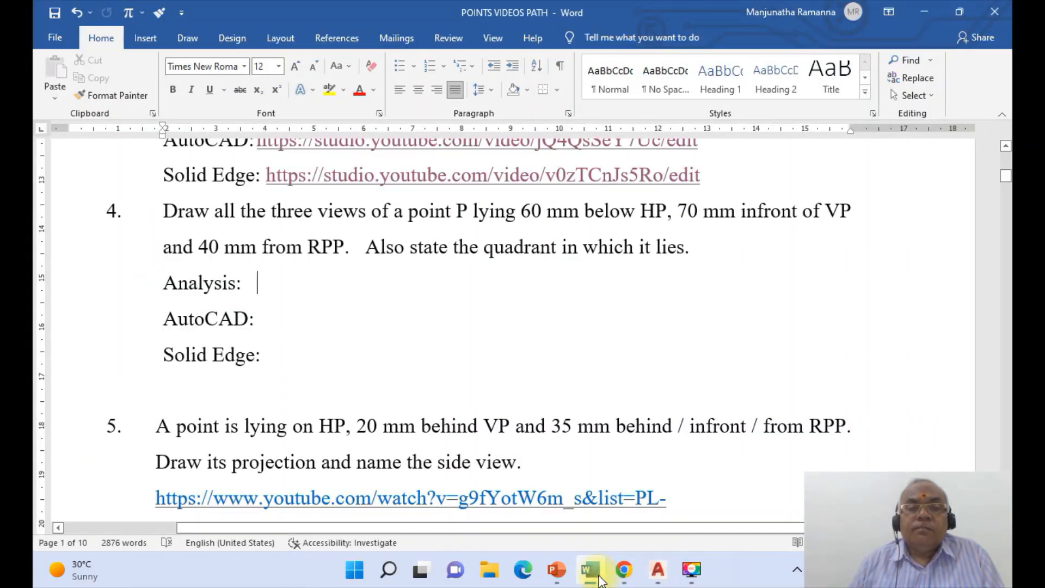
pyautogui.click(653, 577)
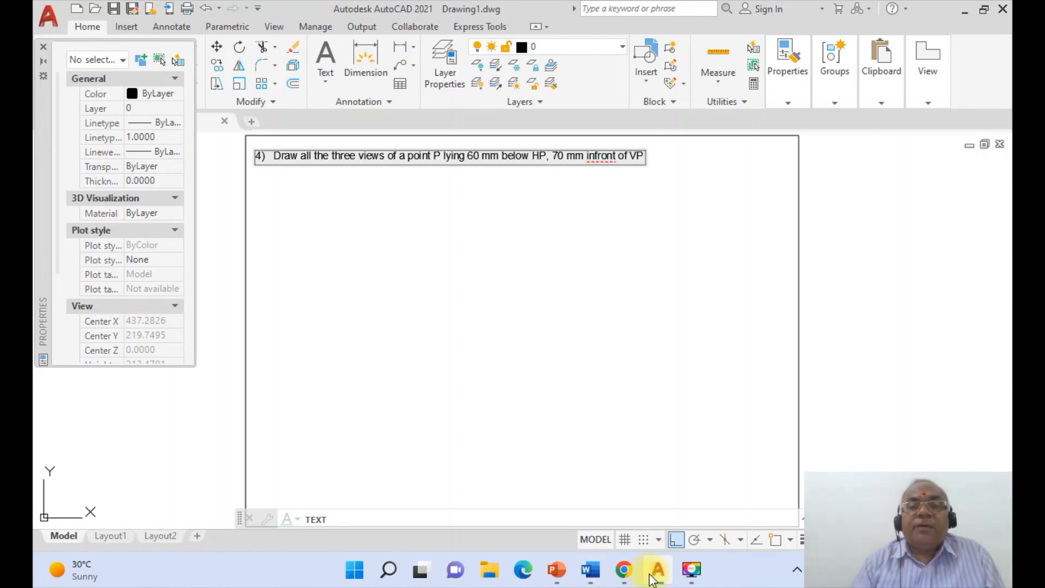
pyautogui.write('and 40')
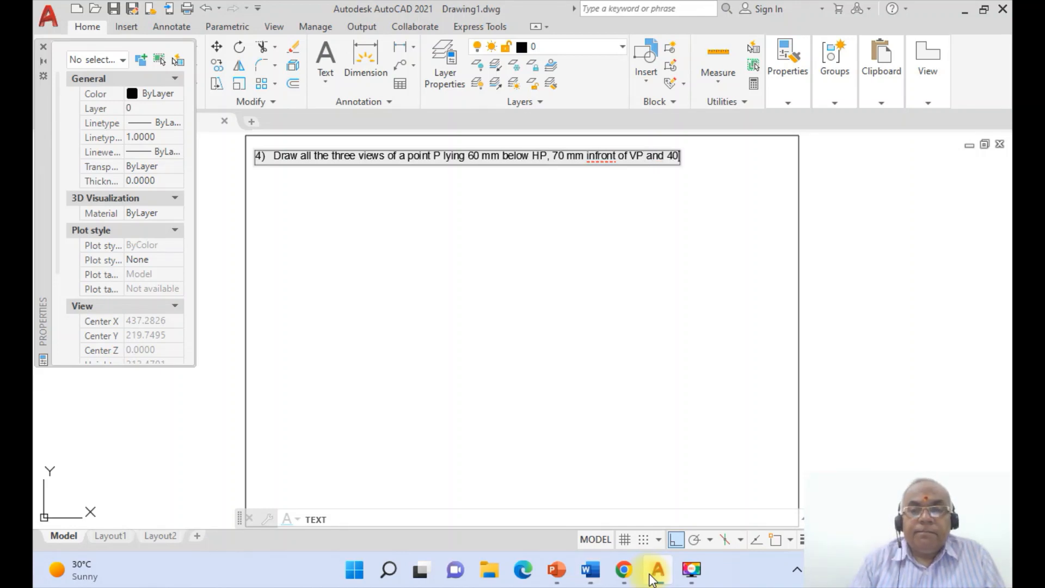
pyautogui.write(' mm from RP')
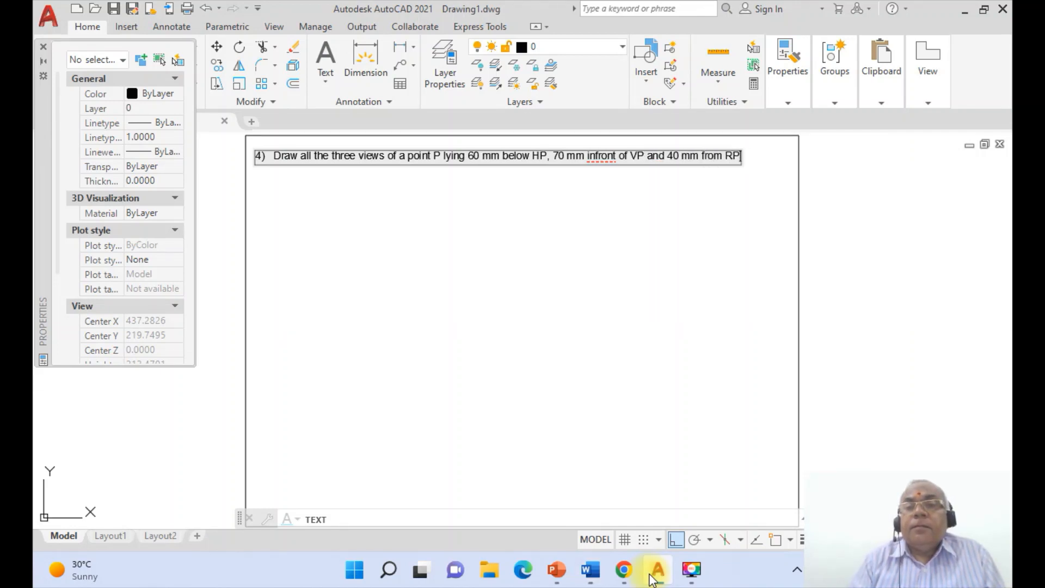
pyautogui.write('P.')
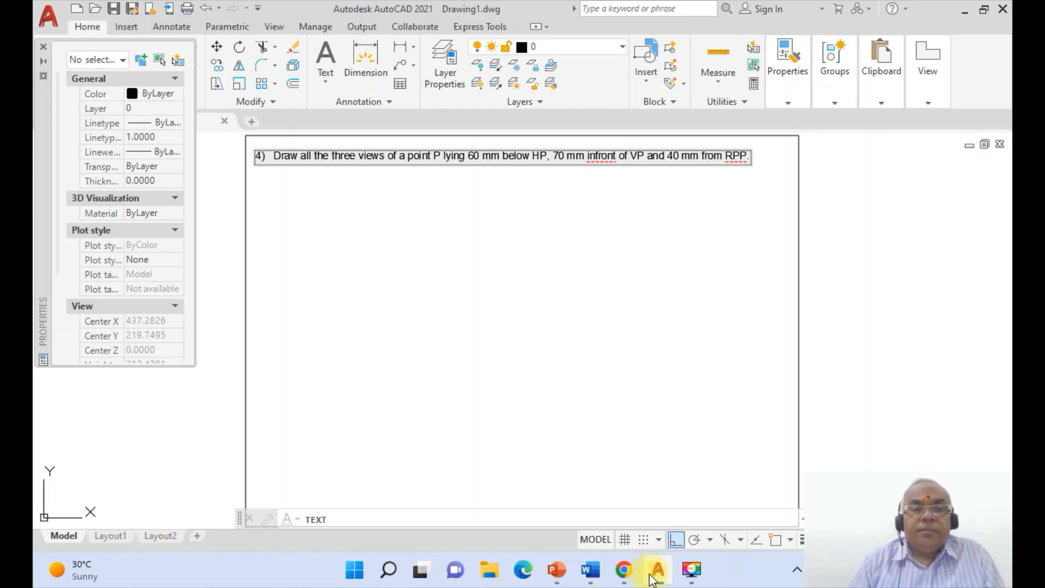
pyautogui.press('Return')
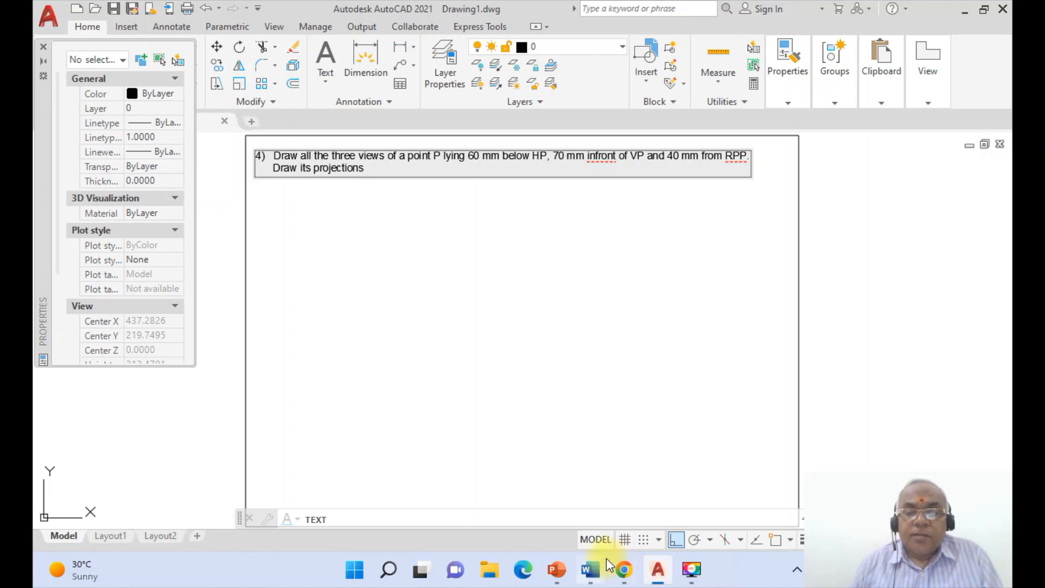
# Check the wording in Word, replace the second AutoCAD text line with "Also state the quadrant in which it lies." and finish the text
pyautogui.click(594, 571)
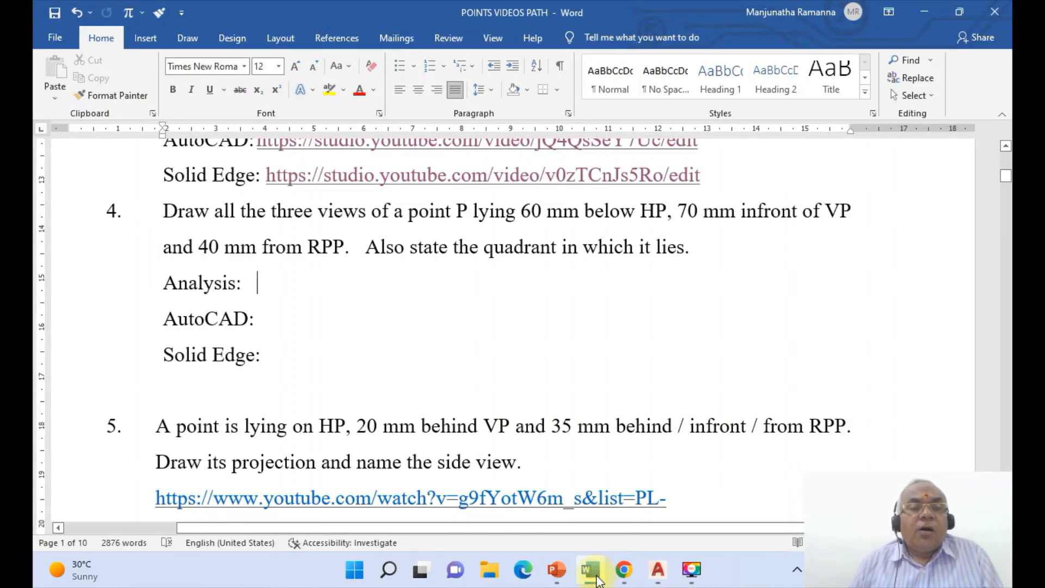
pyautogui.click(658, 570)
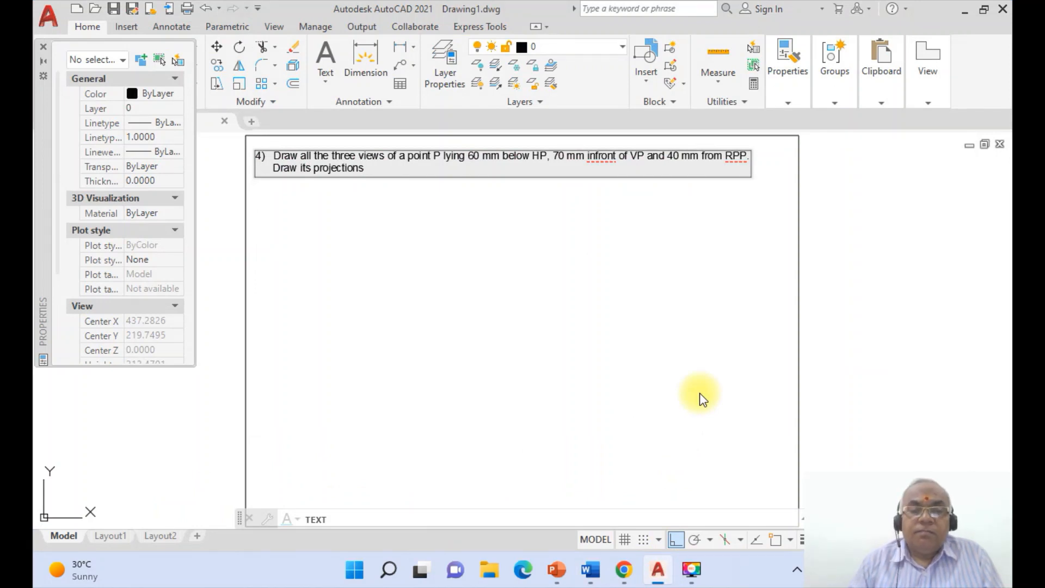
pyautogui.press('BackSpace')
pyautogui.press('BackSpace')
pyautogui.press('BackSpace')
pyautogui.press('BackSpace')
pyautogui.press('BackSpace')
pyautogui.press('BackSpace')
pyautogui.press('BackSpace')
pyautogui.press('BackSpace')
pyautogui.press('BackSpace')
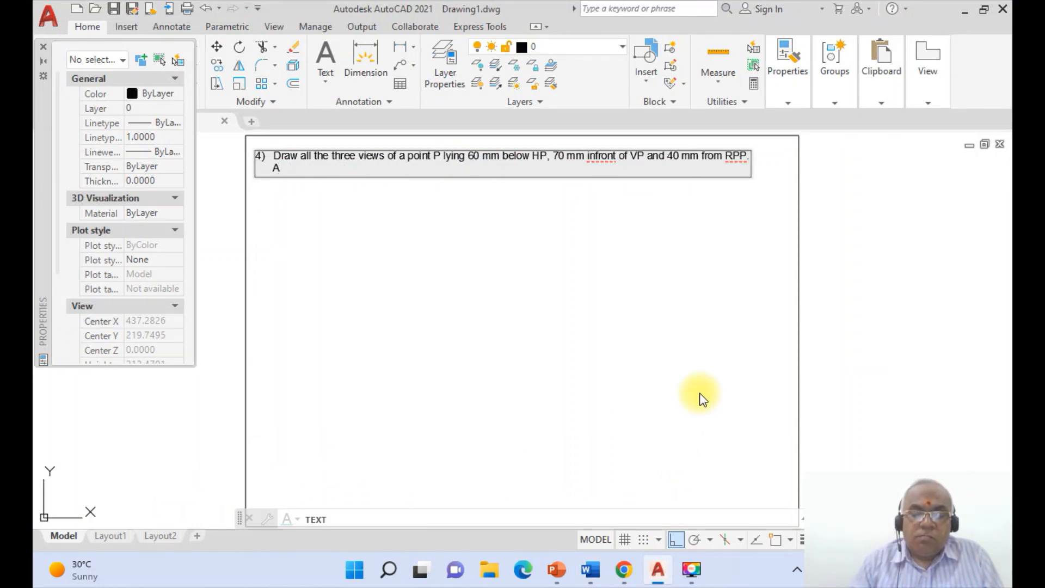
pyautogui.write('state')
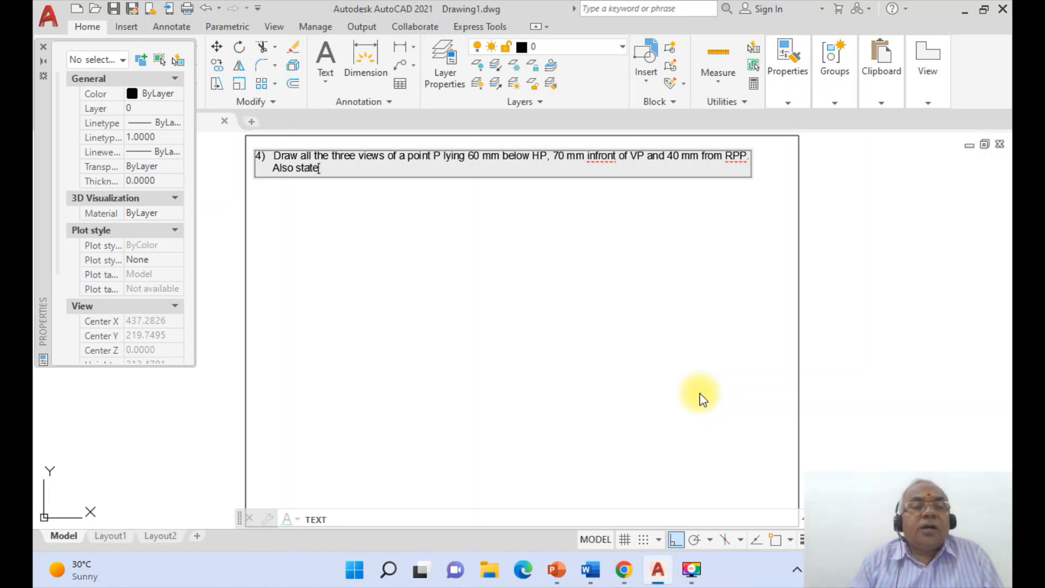
pyautogui.write(' the quadrant in which it lies.')
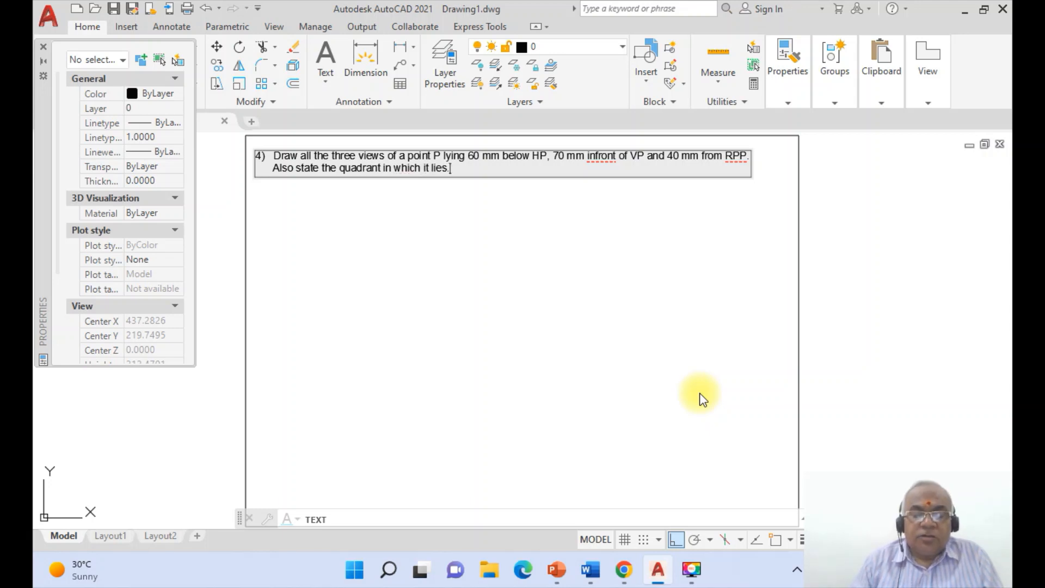
pyautogui.press('Escape')
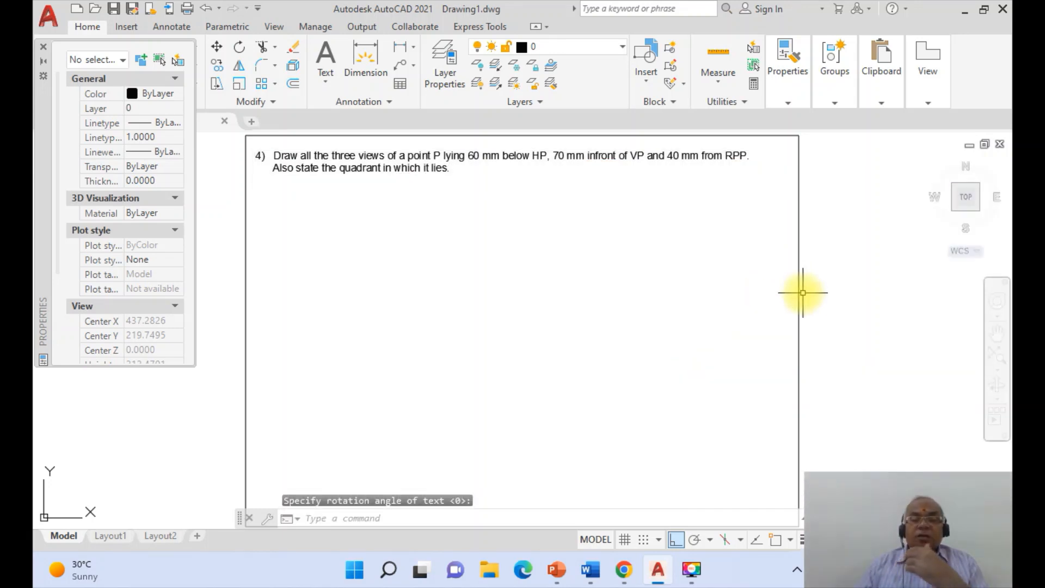
# Switch to PowerPoint, examine the construction steps and final solution for point P on slides 15 and 16, and return to AutoCAD
pyautogui.click(557, 569)
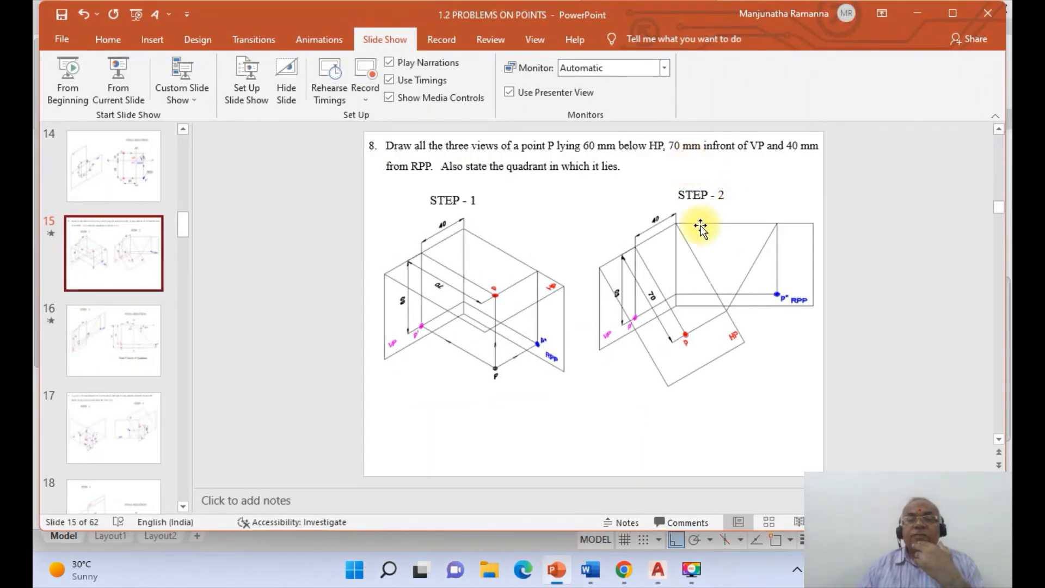
pyautogui.click(90, 349)
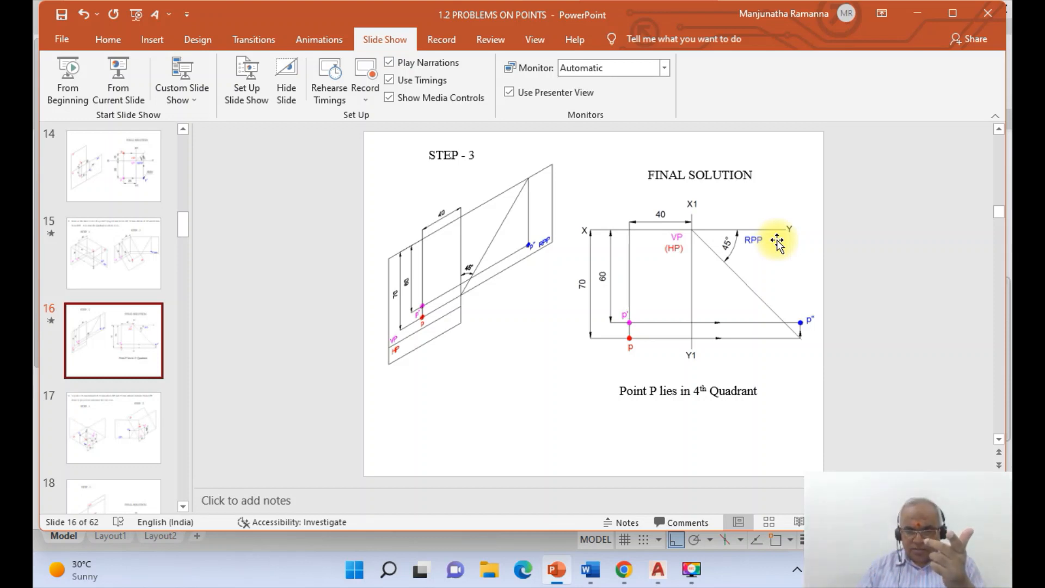
pyautogui.click(657, 570)
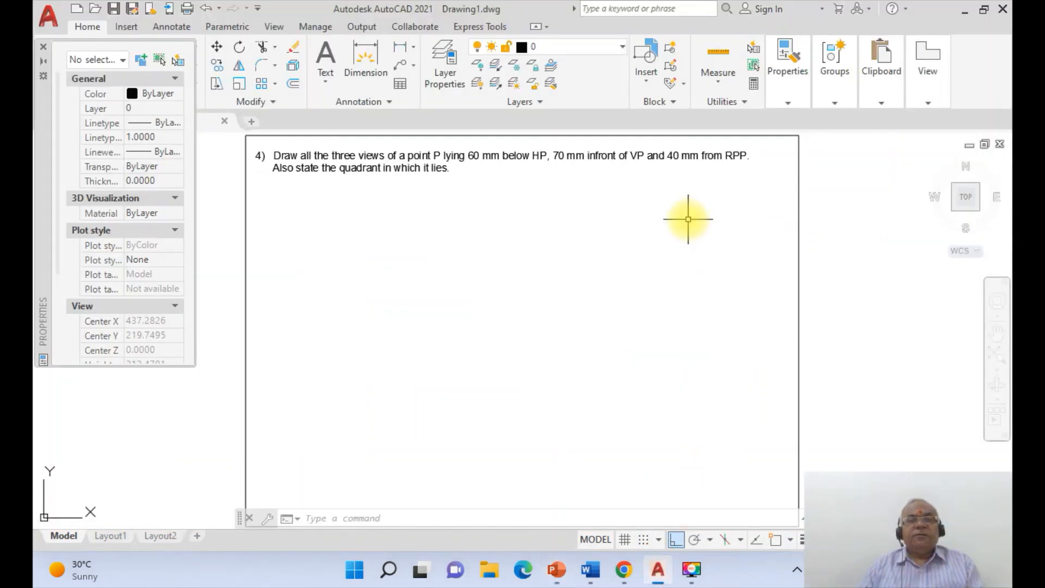
# Create two new layers named FV and TV
pyautogui.write('la')
pyautogui.press('Return')
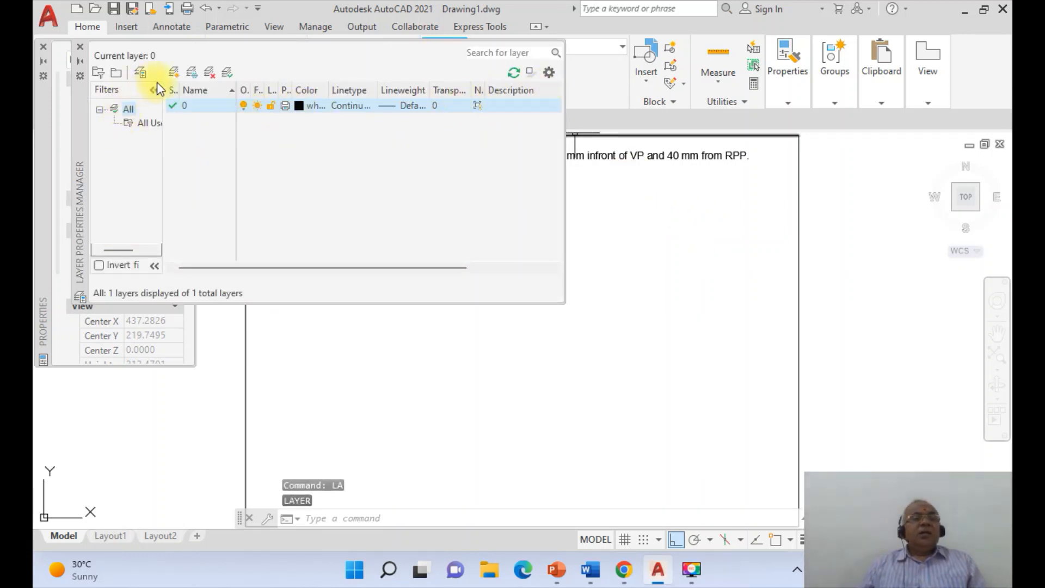
pyautogui.click(174, 71)
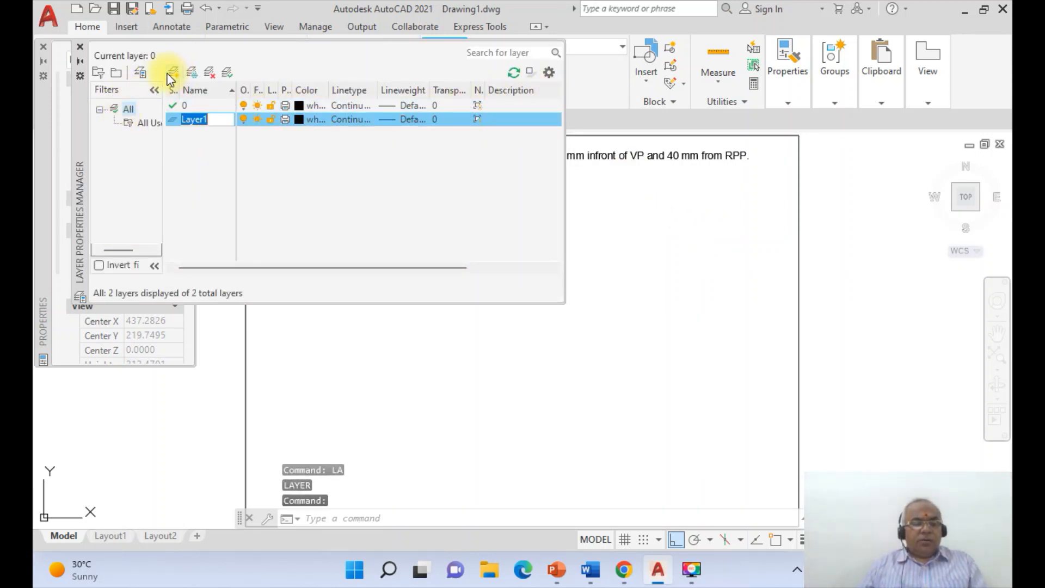
pyautogui.write('FV')
pyautogui.press('Return')
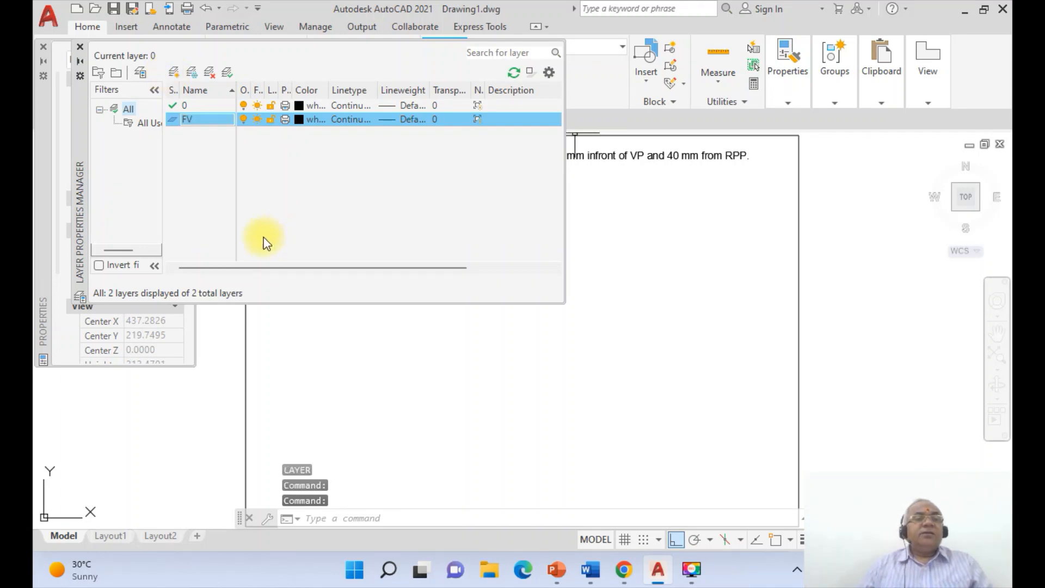
pyautogui.click(174, 72)
pyautogui.write('TV')
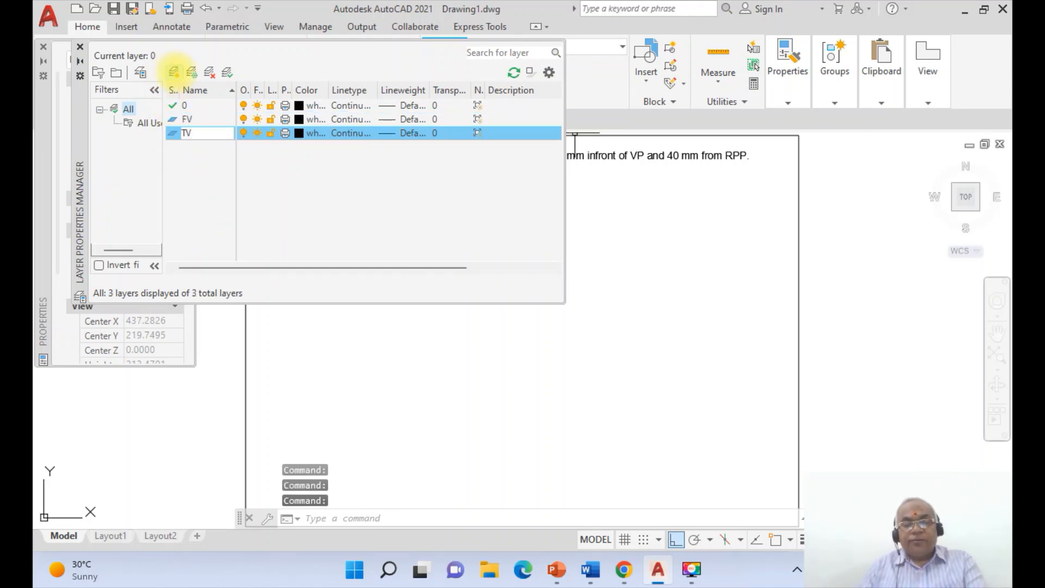
pyautogui.press('Return')
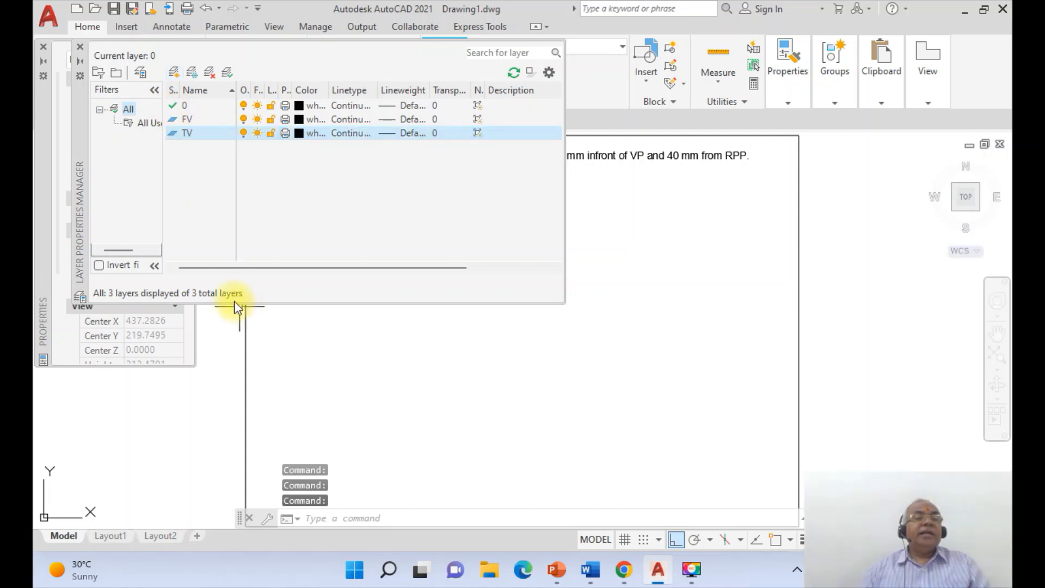
# Add two more layers named SV and XY
pyautogui.click(173, 72)
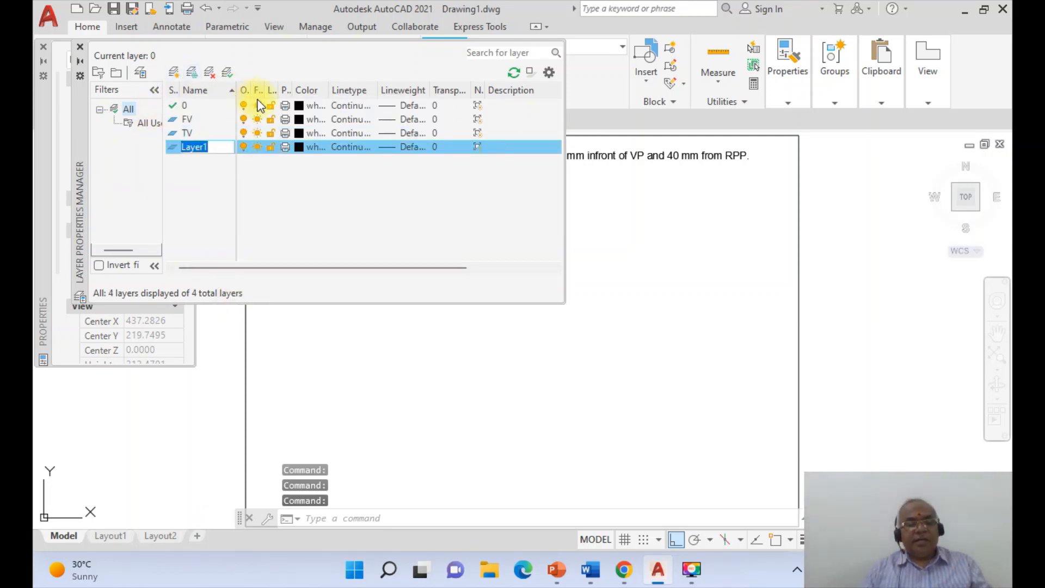
pyautogui.write('SV')
pyautogui.press('Return')
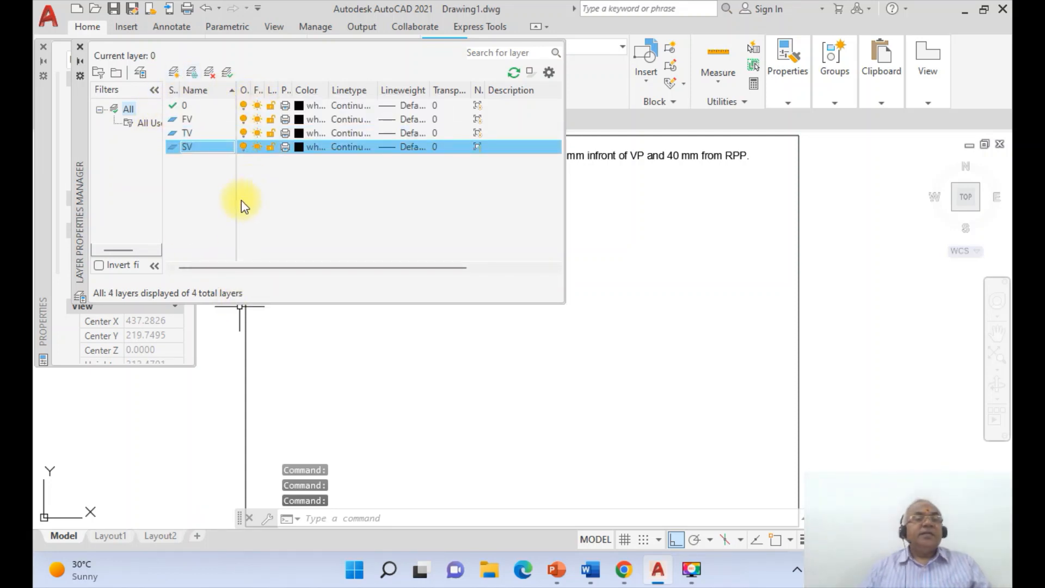
pyautogui.click(174, 73)
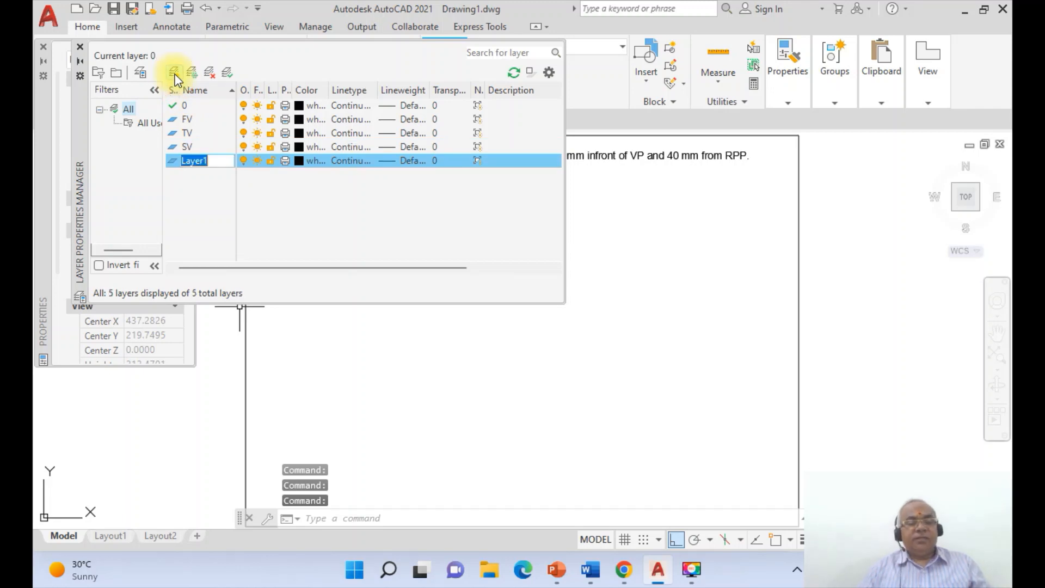
pyautogui.write('XY')
pyautogui.press('Return')
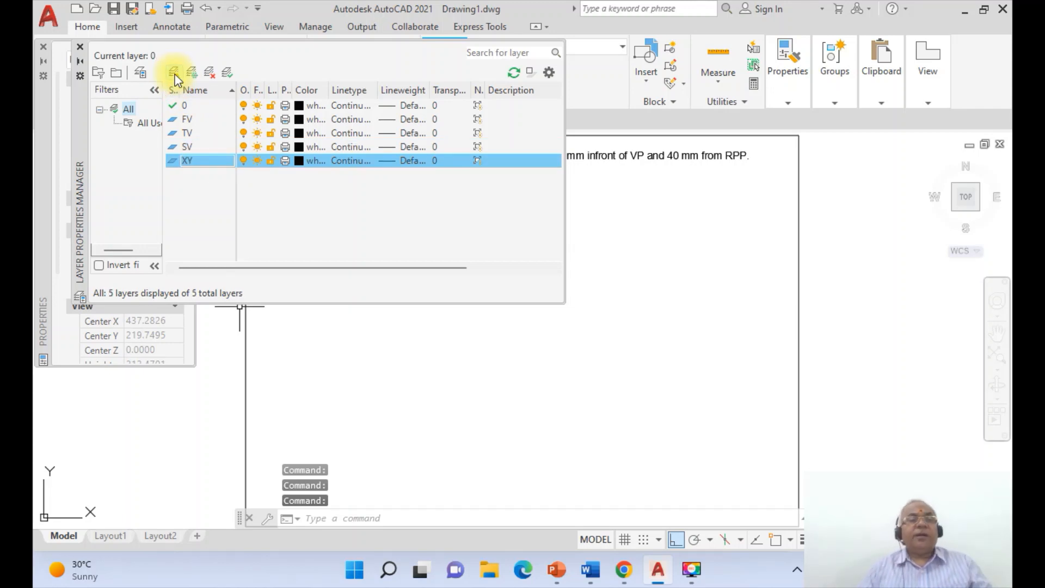
# Set the lineweight of layer 0 to 0.05 mm and of layer XY to 0.13 mm
pyautogui.click(406, 105)
pyautogui.click(598, 259)
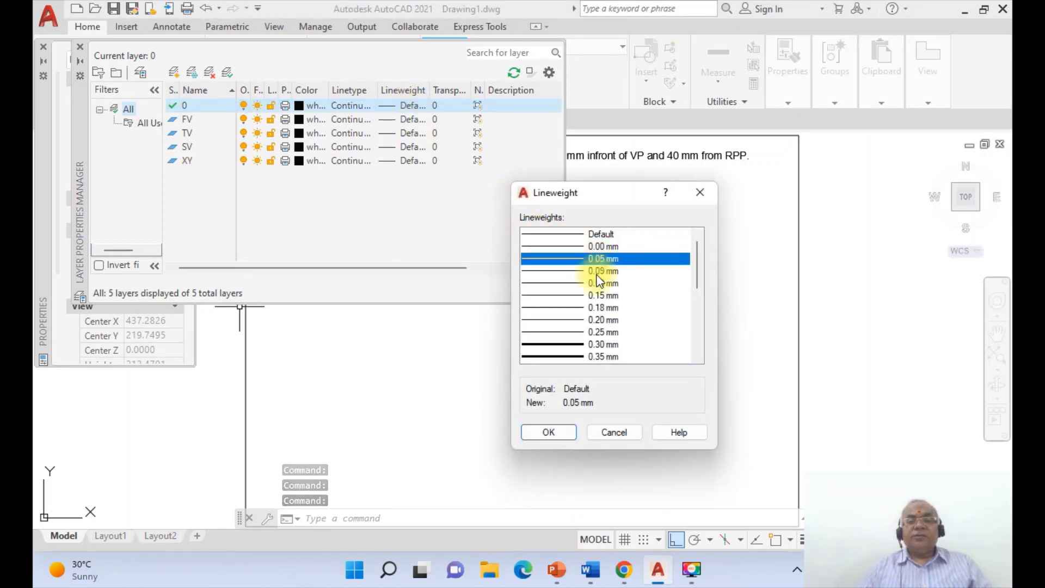
pyautogui.click(550, 432)
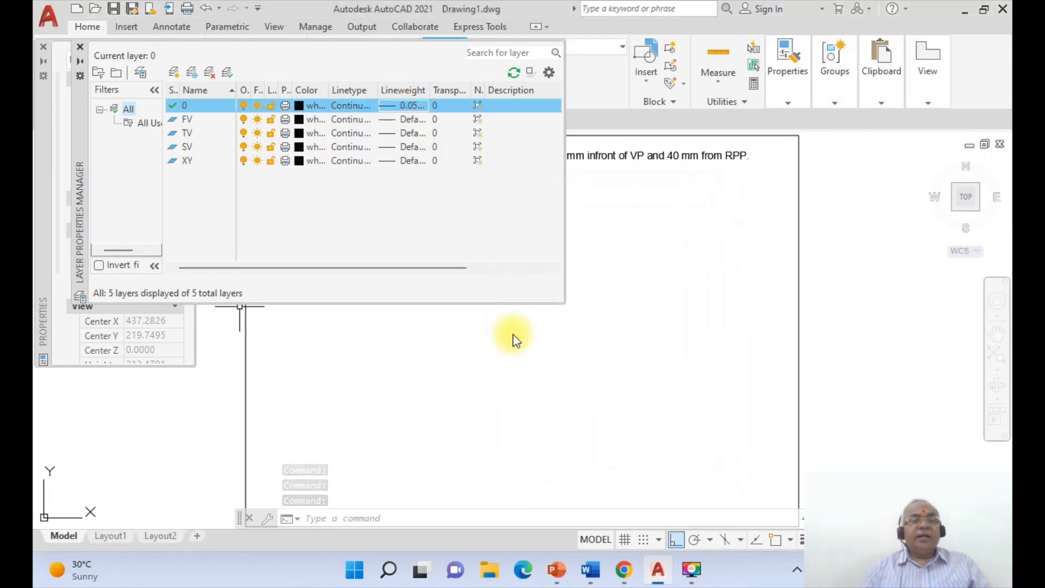
pyautogui.click(412, 161)
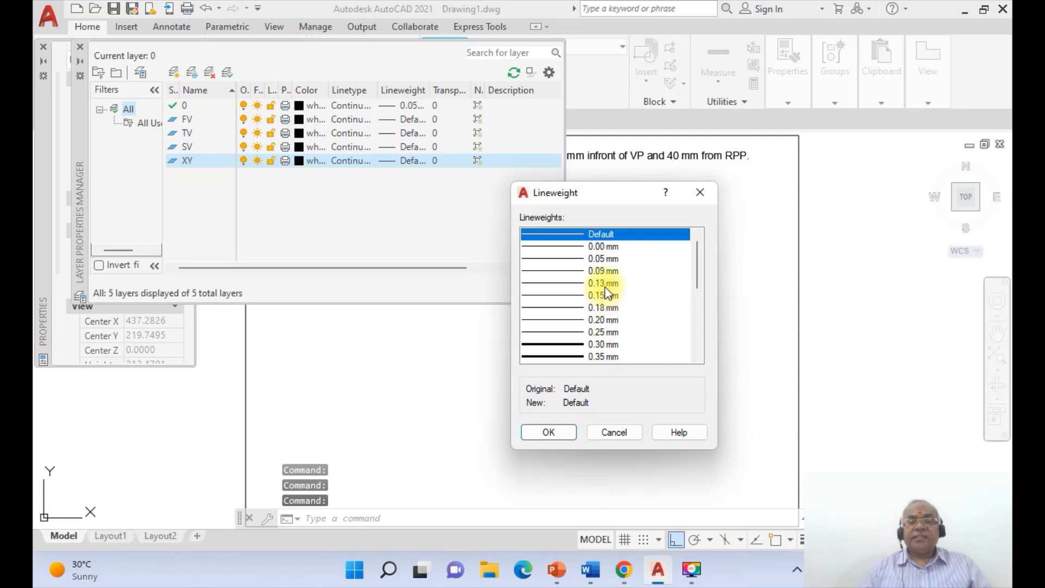
pyautogui.click(604, 284)
pyautogui.click(557, 433)
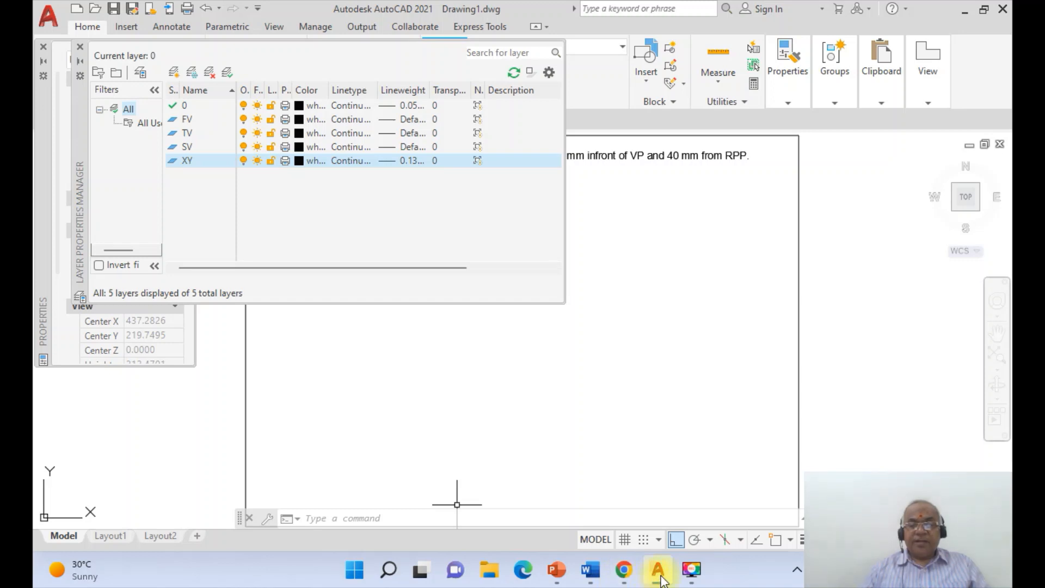
# Check the view colours on slide 16 in PowerPoint, return to AutoCAD and set the FV layer's colour to magenta
pyautogui.click(558, 578)
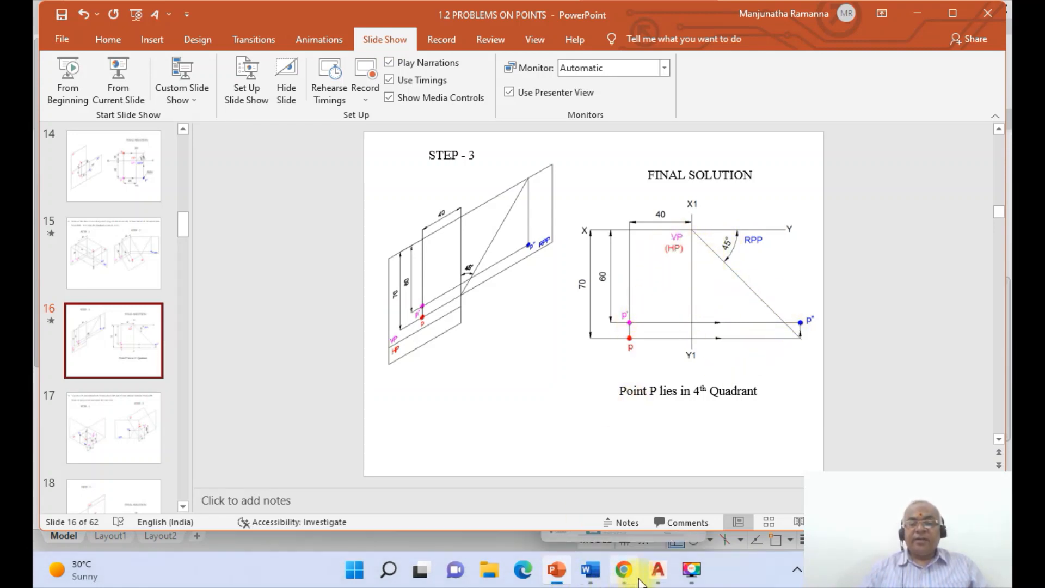
pyautogui.click(658, 569)
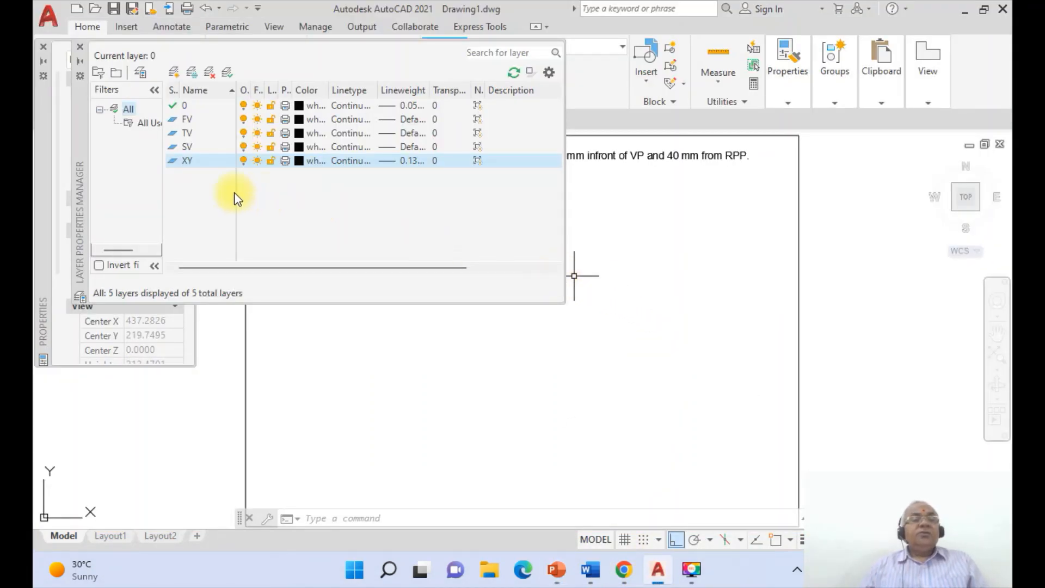
pyautogui.click(299, 119)
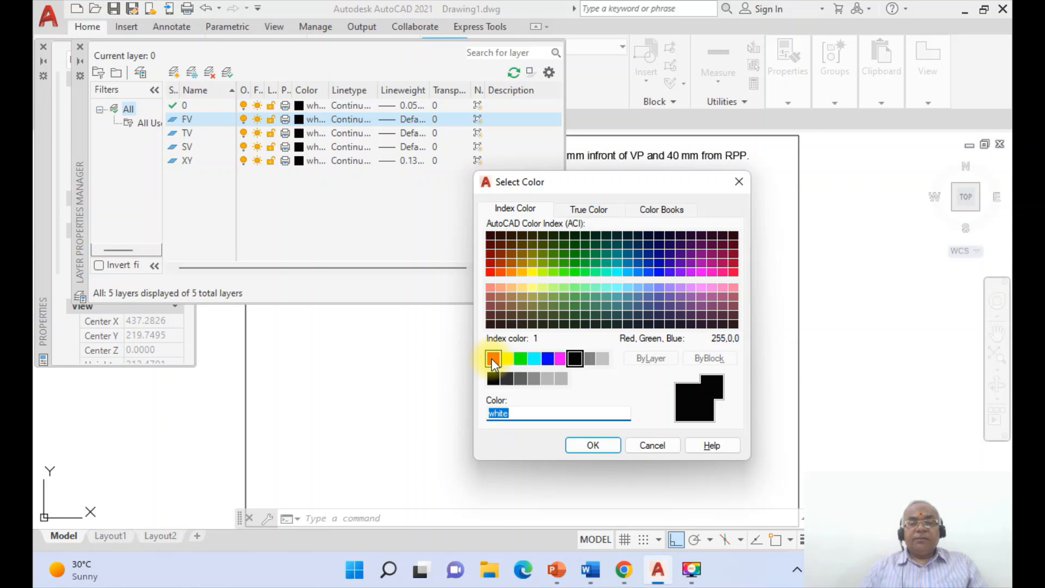
pyautogui.click(560, 359)
pyautogui.click(601, 447)
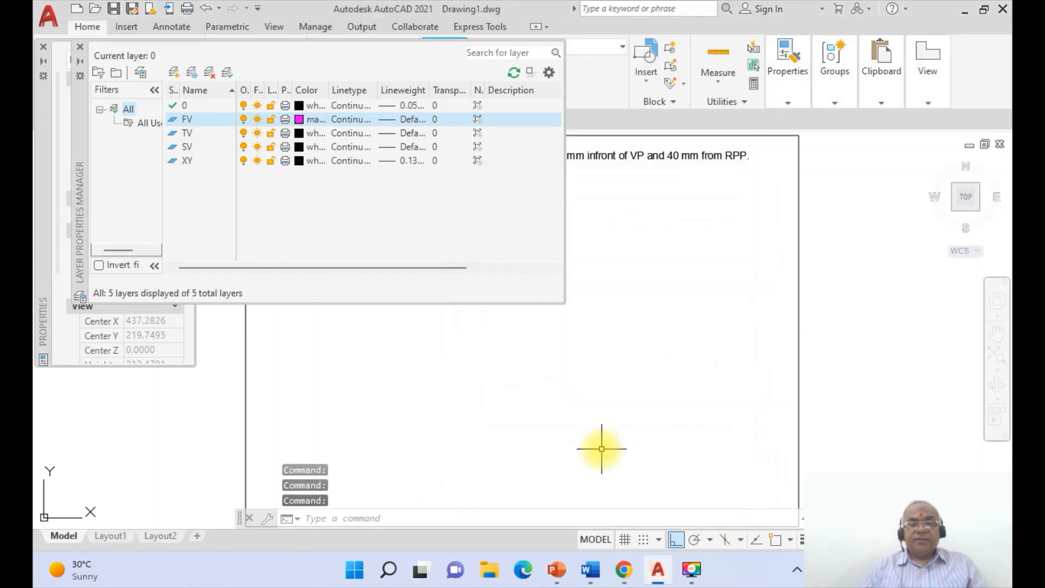
# Set the TV layer's colour to red and the SV layer's to blue, and close the layer manager
pyautogui.click(299, 132)
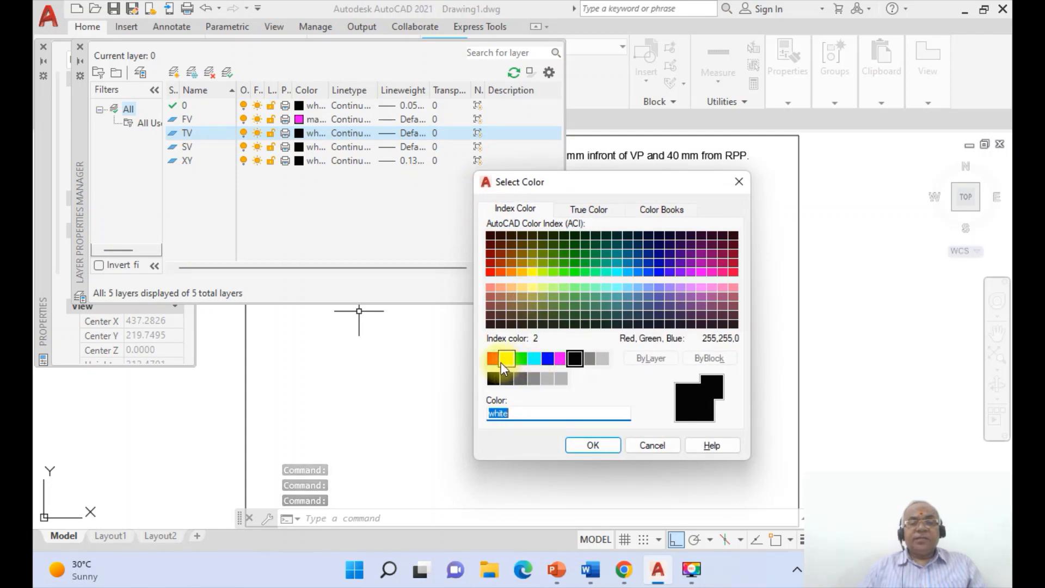
pyautogui.click(493, 358)
pyautogui.click(588, 445)
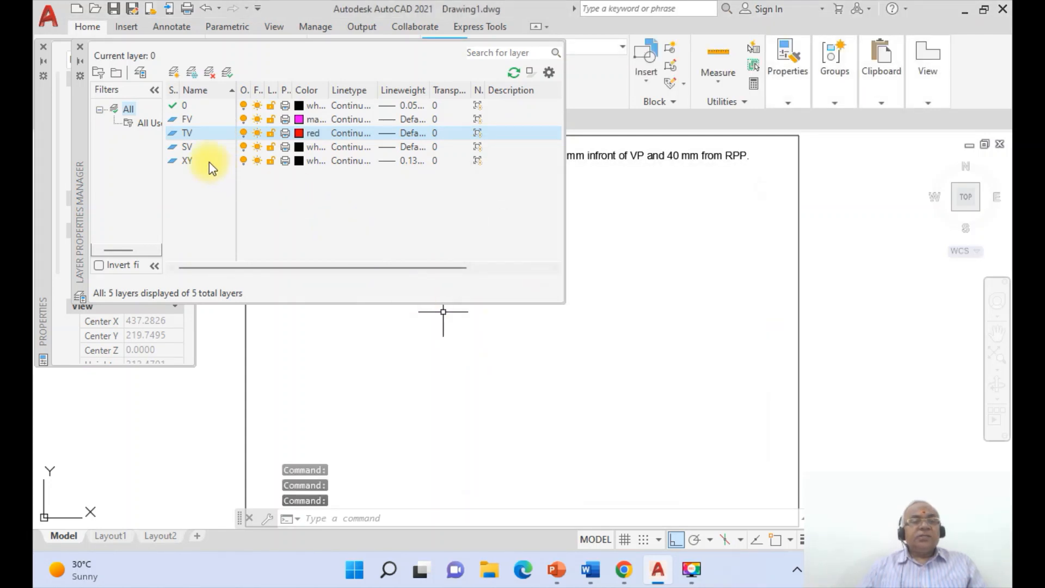
pyautogui.click(300, 147)
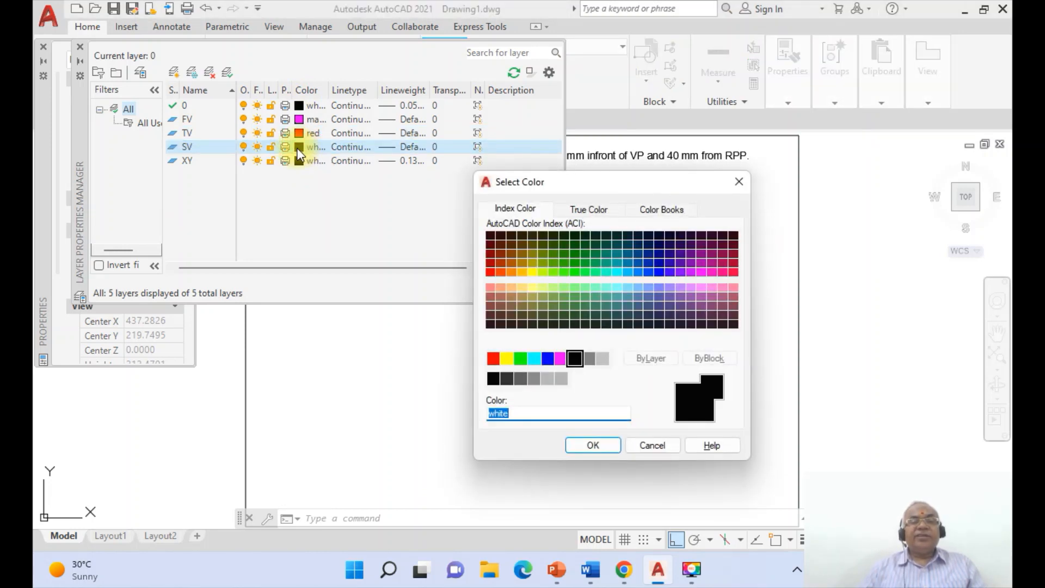
pyautogui.click(547, 358)
pyautogui.click(606, 449)
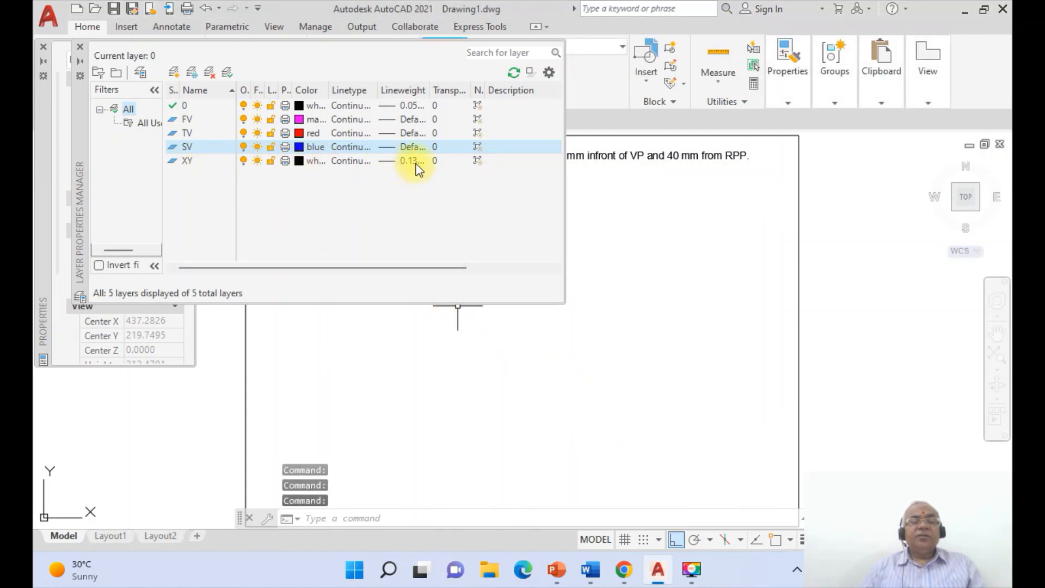
pyautogui.click(80, 46)
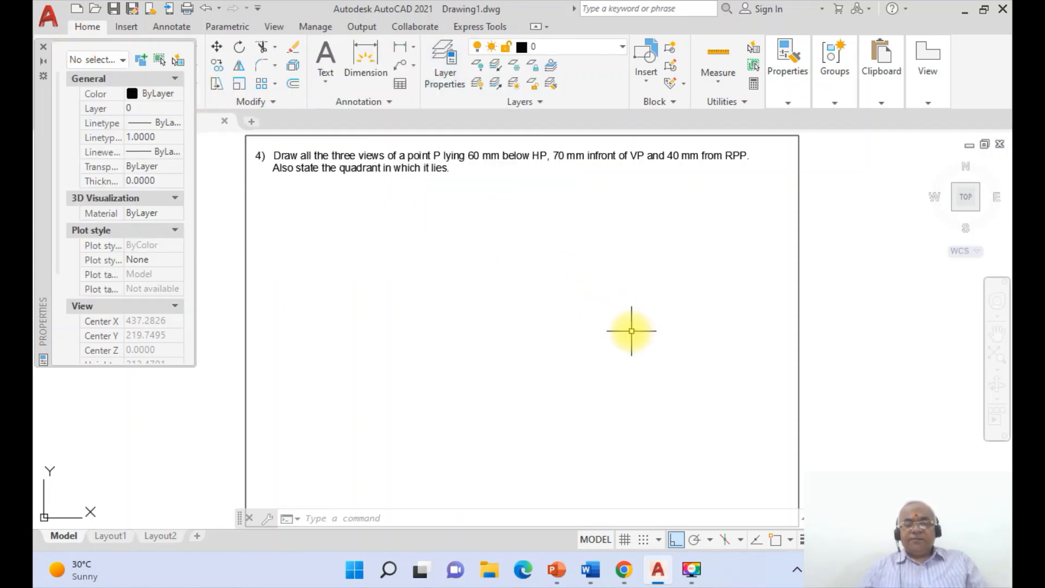
# Draw a long horizontal XY reference line below the problem text, within the sheet border
pyautogui.write('l')
pyautogui.press('Return')
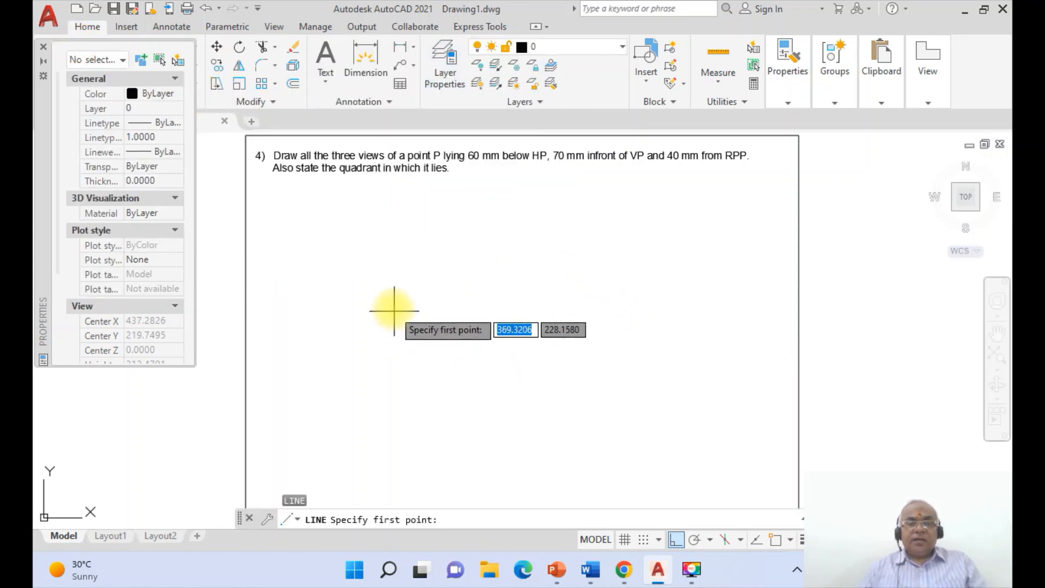
pyautogui.click(368, 261)
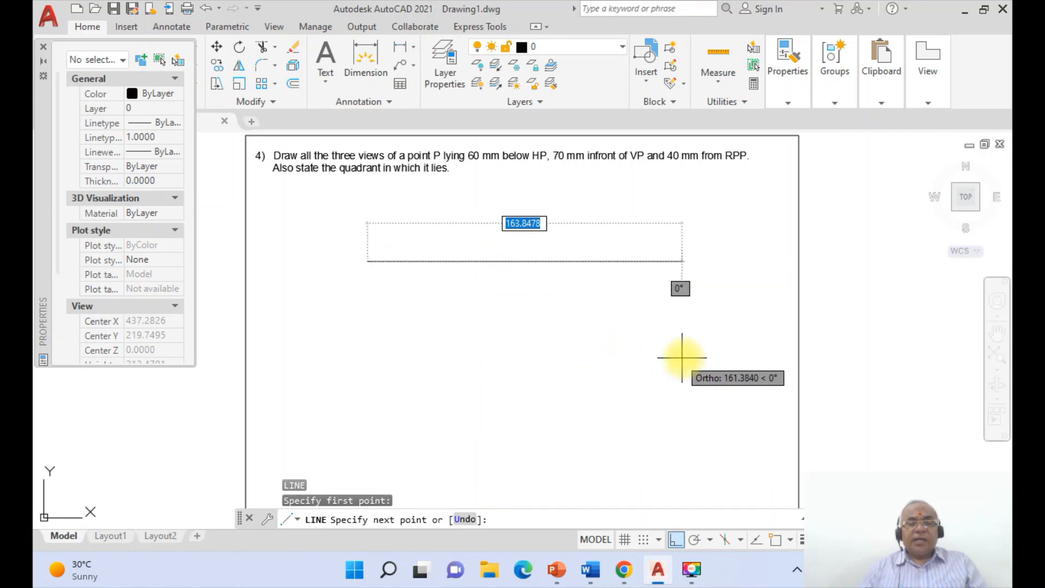
pyautogui.click(712, 320)
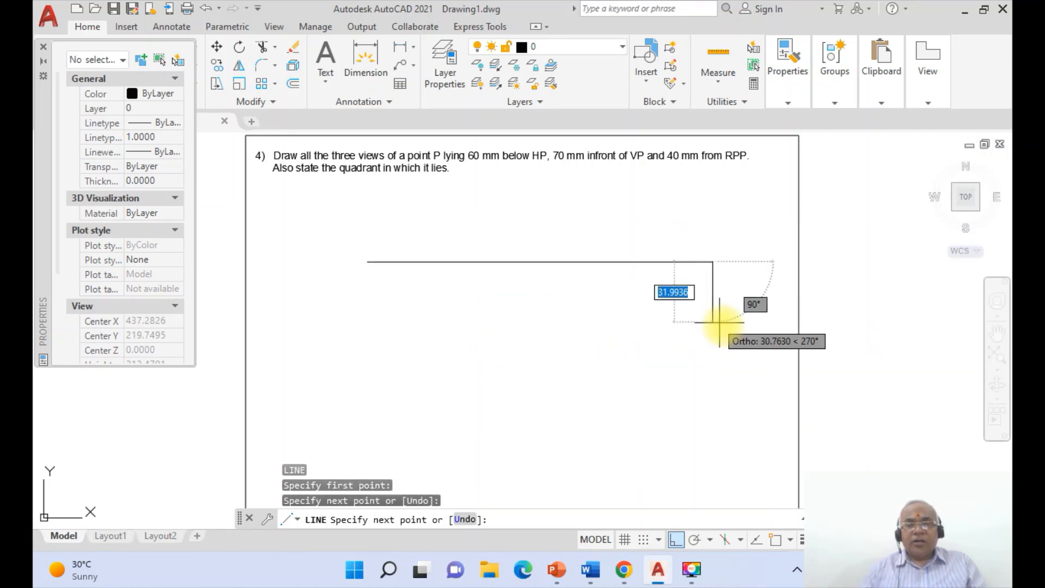
pyautogui.press('Return')
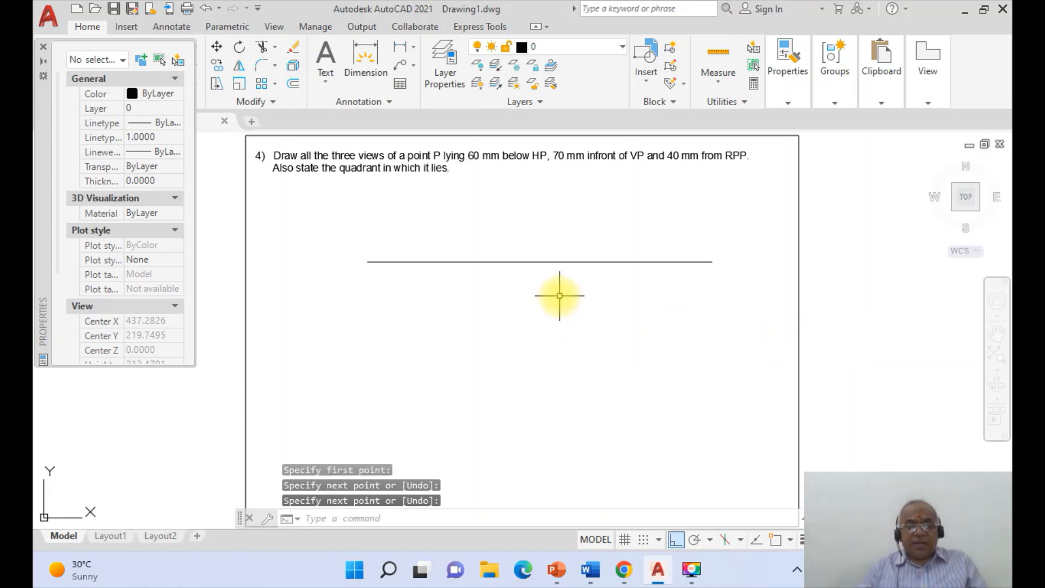
# Draw a vertical X1Y1 line crossing the horizontal line near its middle, compare with the final solution in PowerPoint and return to AutoCAD
pyautogui.press('Return')
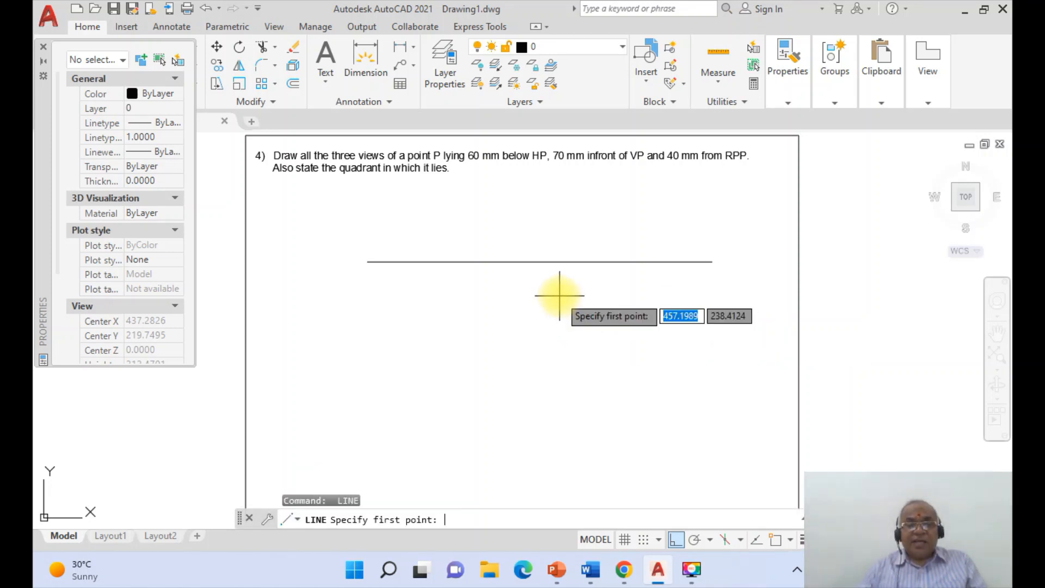
pyautogui.click(528, 235)
pyautogui.click(536, 439)
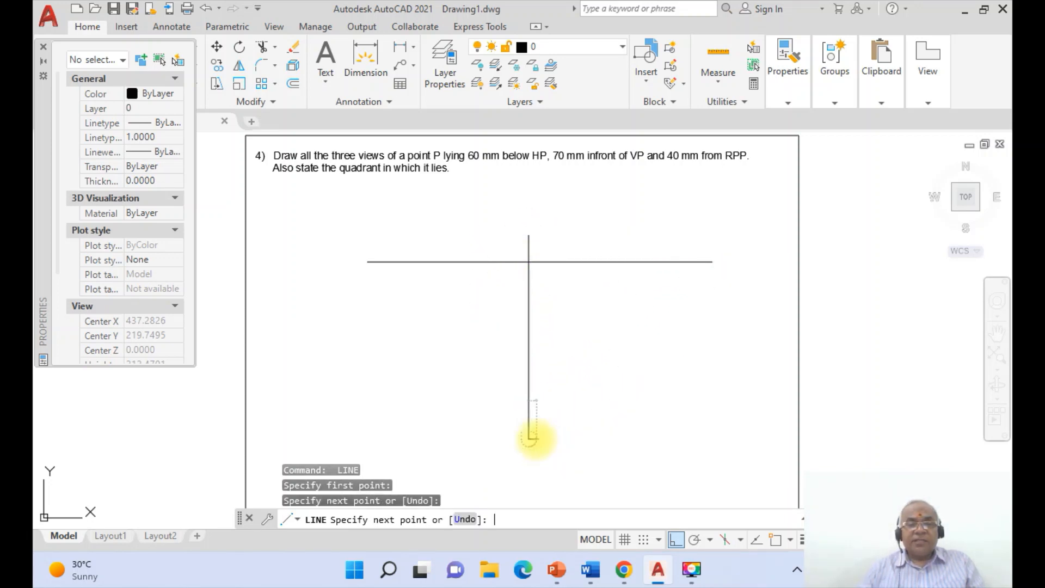
pyautogui.press('Return')
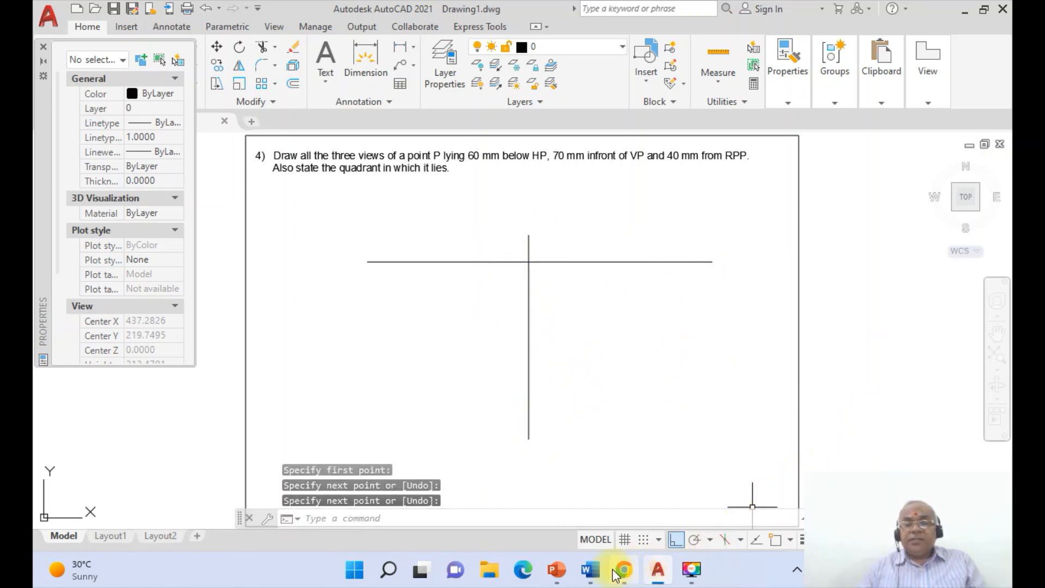
pyautogui.click(555, 579)
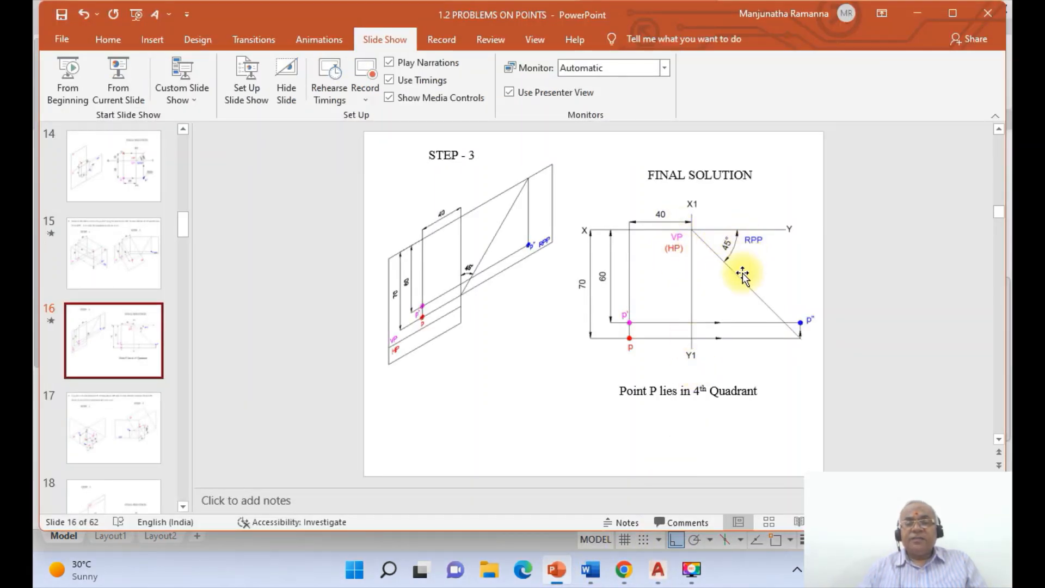
pyautogui.click(658, 569)
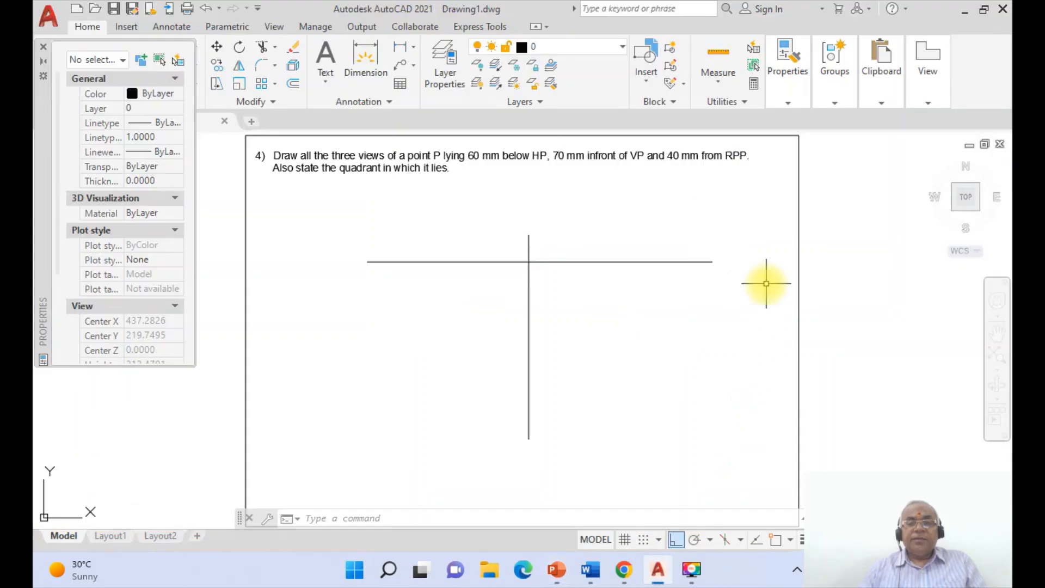